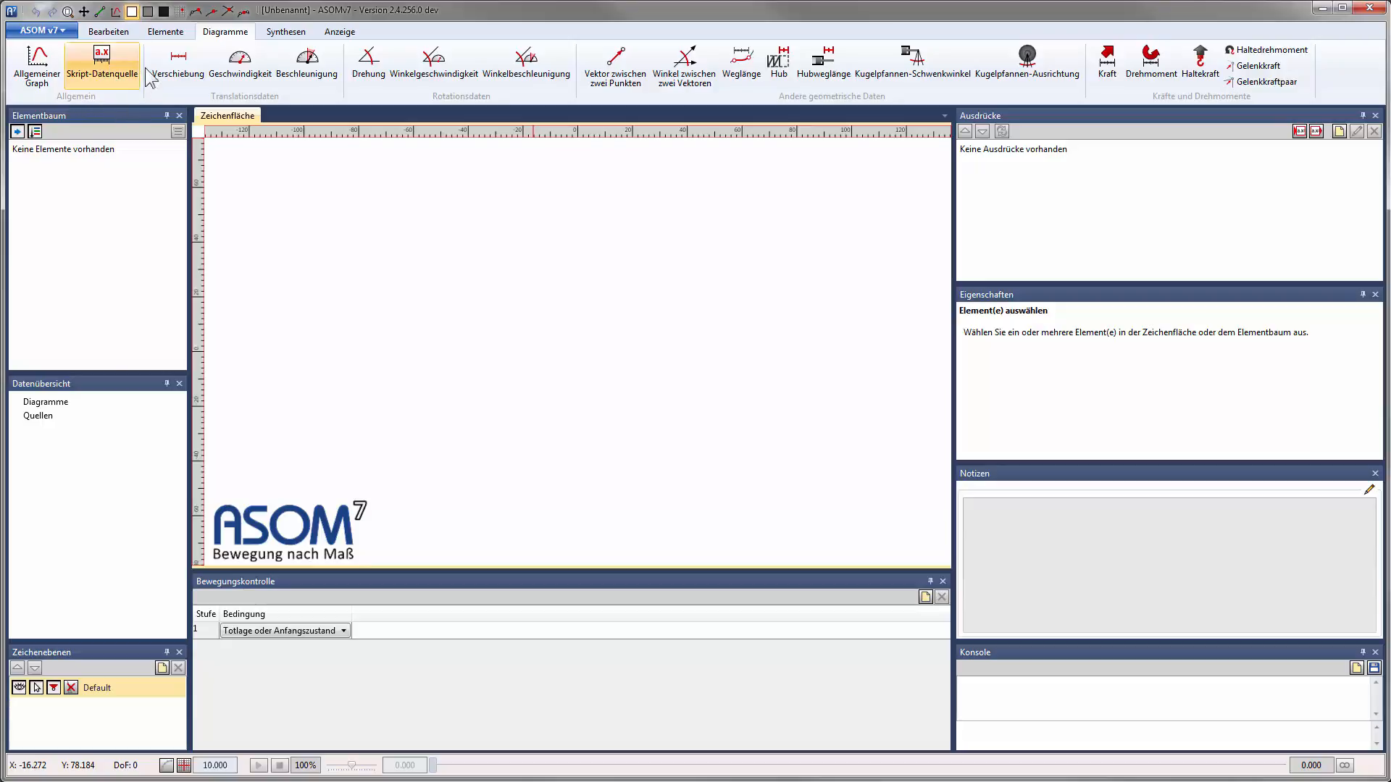
Draw two connected bars with joints at about (-59, -27), (6, 22) and (31, -18) mm
{"action": "left_click", "coordinate": [165, 31]}
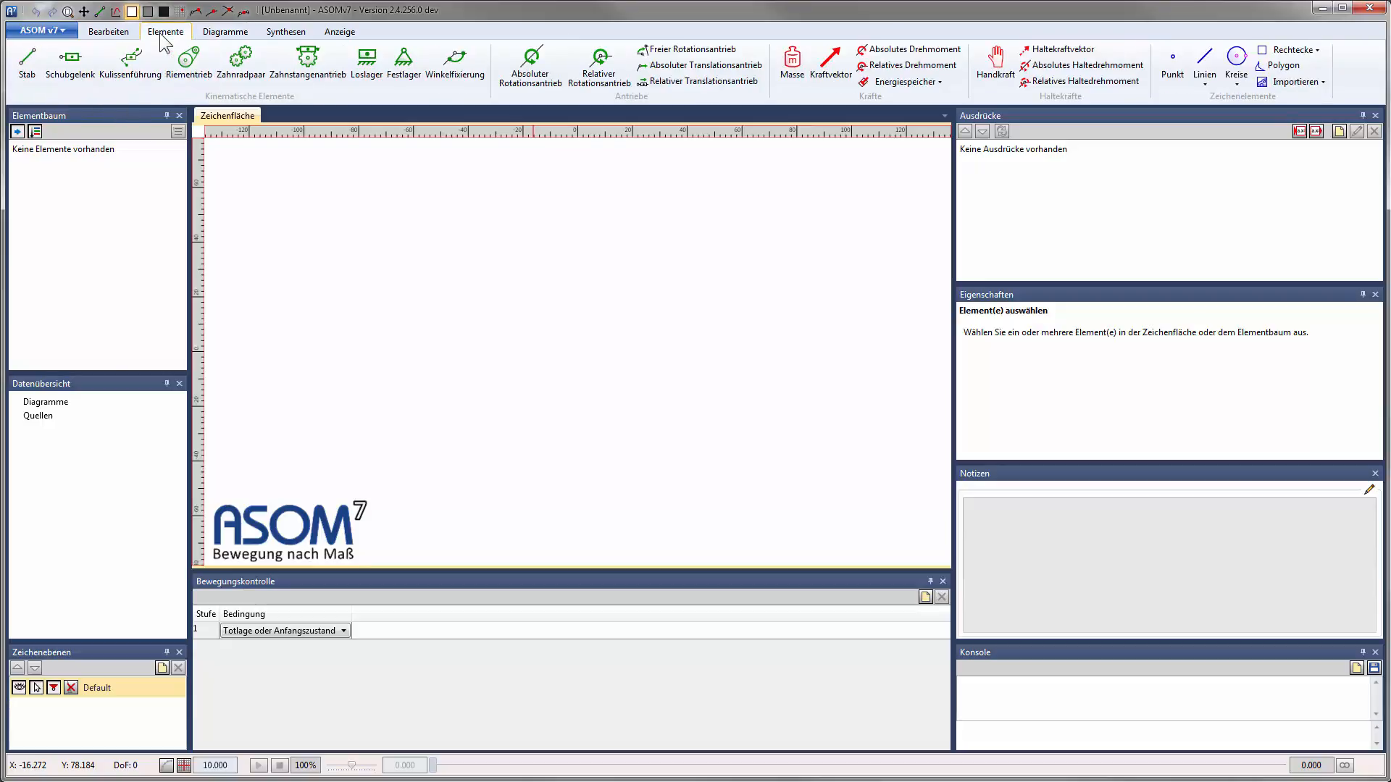
{"action": "left_click", "coordinate": [27, 64]}
{"action": "left_click", "coordinate": [416, 425]}
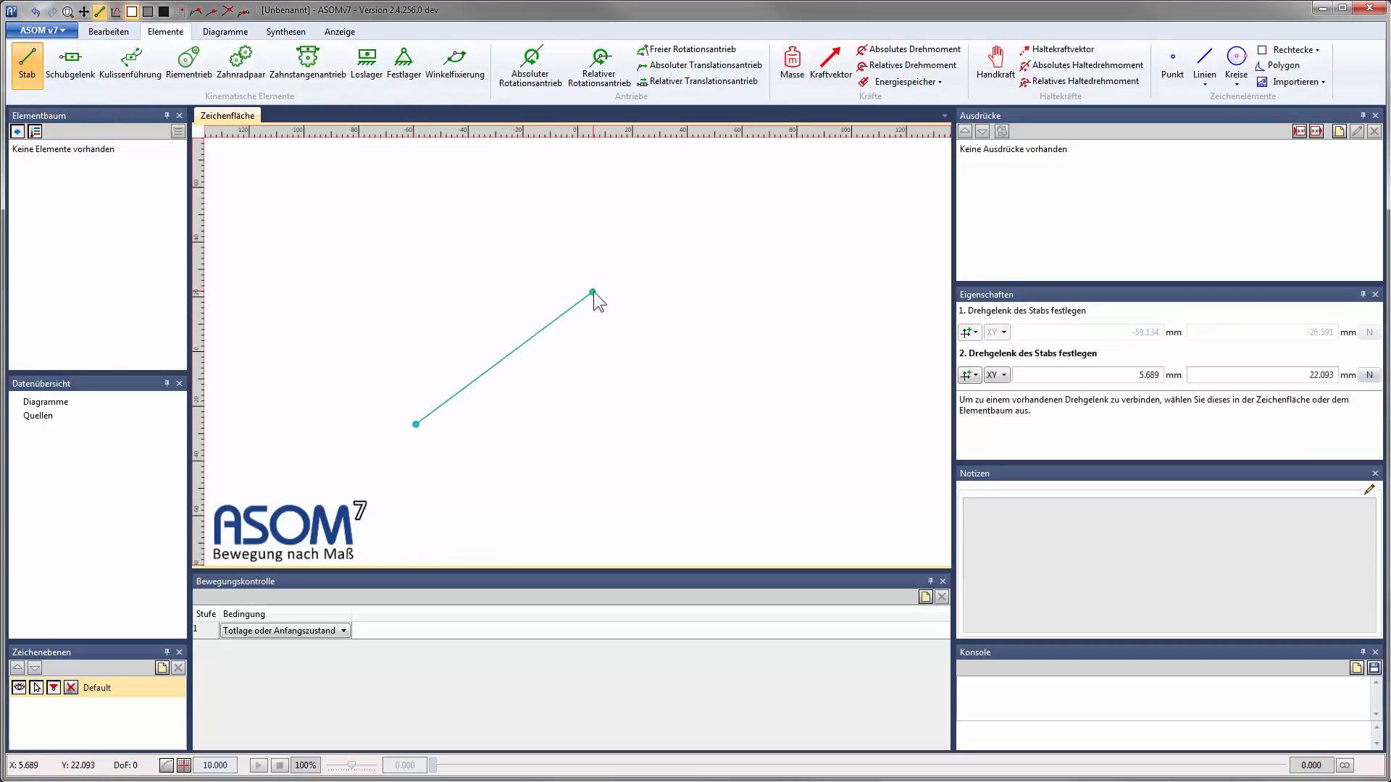
{"action": "left_click", "coordinate": [593, 291]}
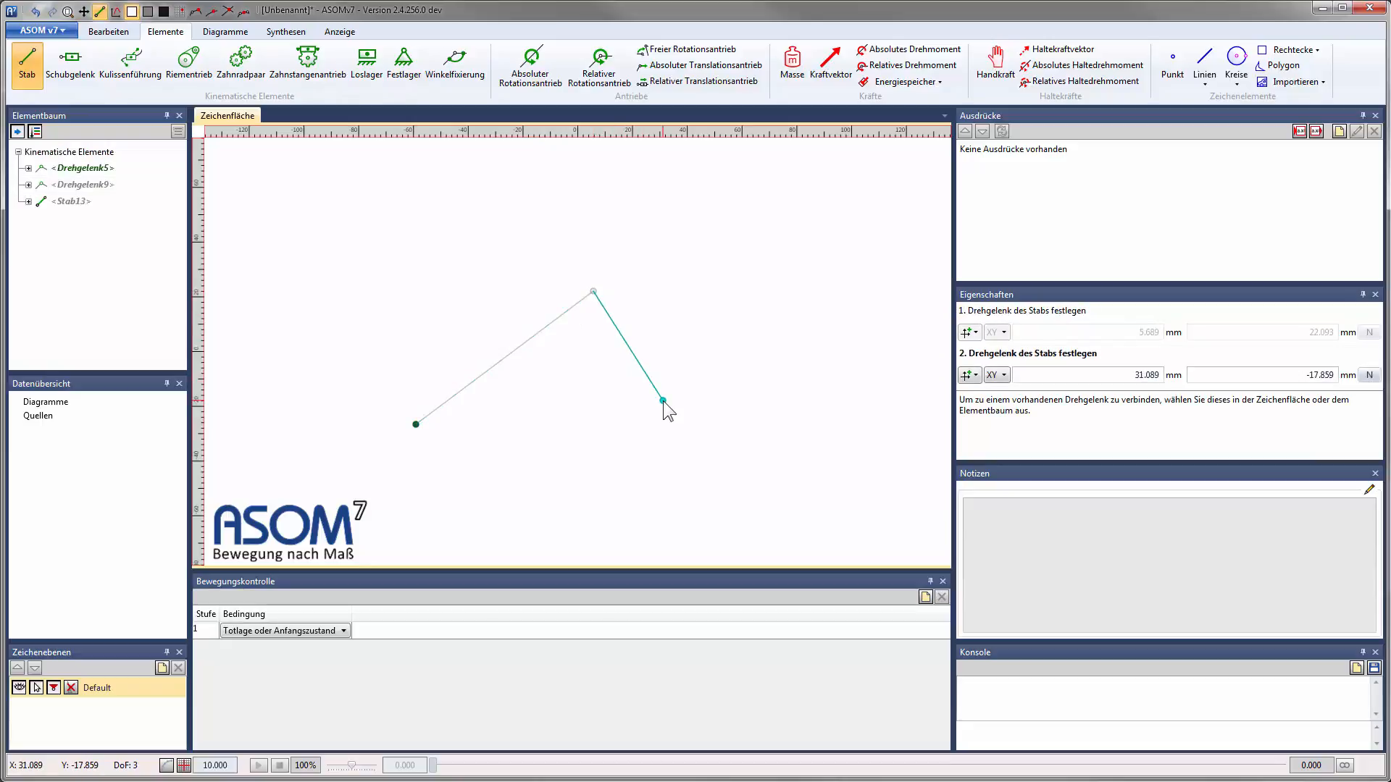
{"action": "left_click", "coordinate": [663, 401]}
{"action": "key", "text": "Escape"}
Mount the left bar's lower joint on a fixed bearing and the right bar's lower joint on a horizontally sliding bearing
{"action": "left_click", "coordinate": [403, 62]}
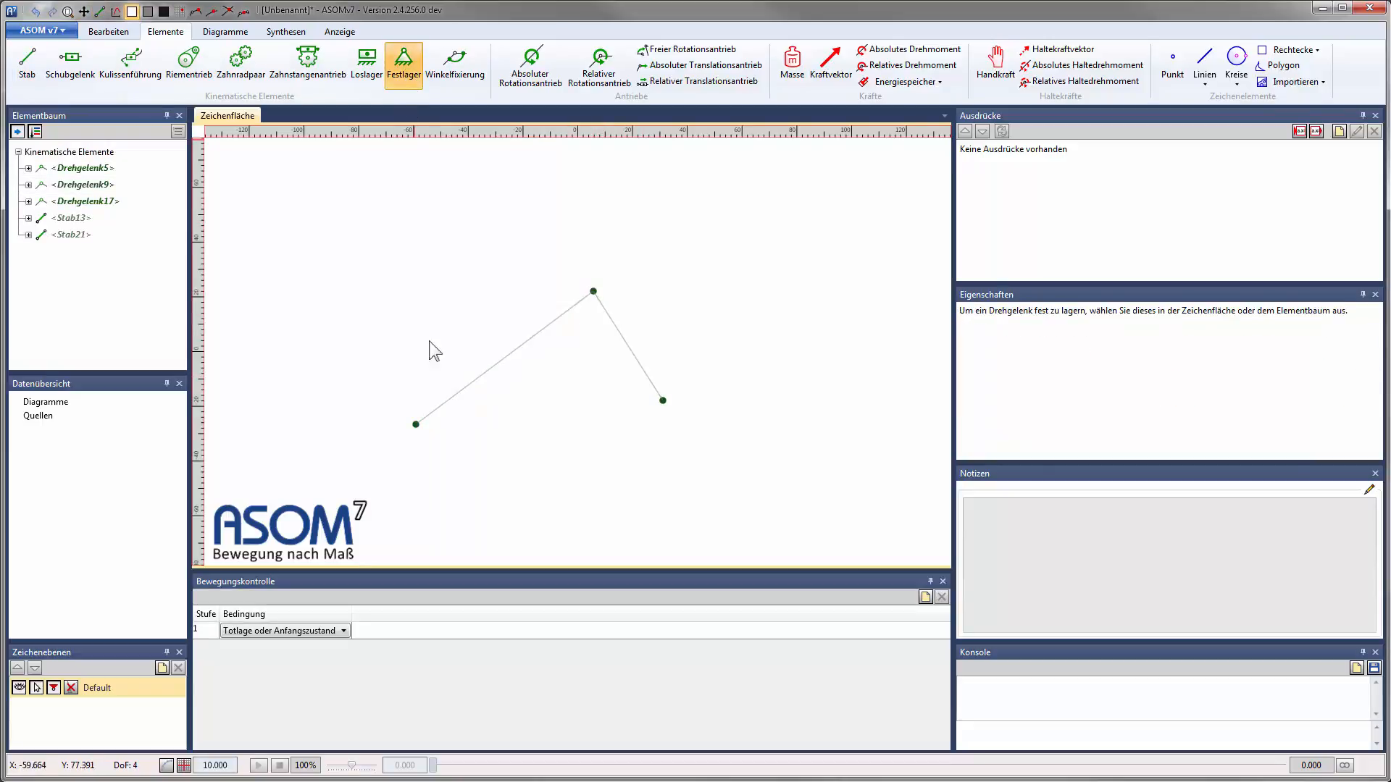
{"action": "left_click", "coordinate": [416, 424]}
{"action": "left_click", "coordinate": [367, 61]}
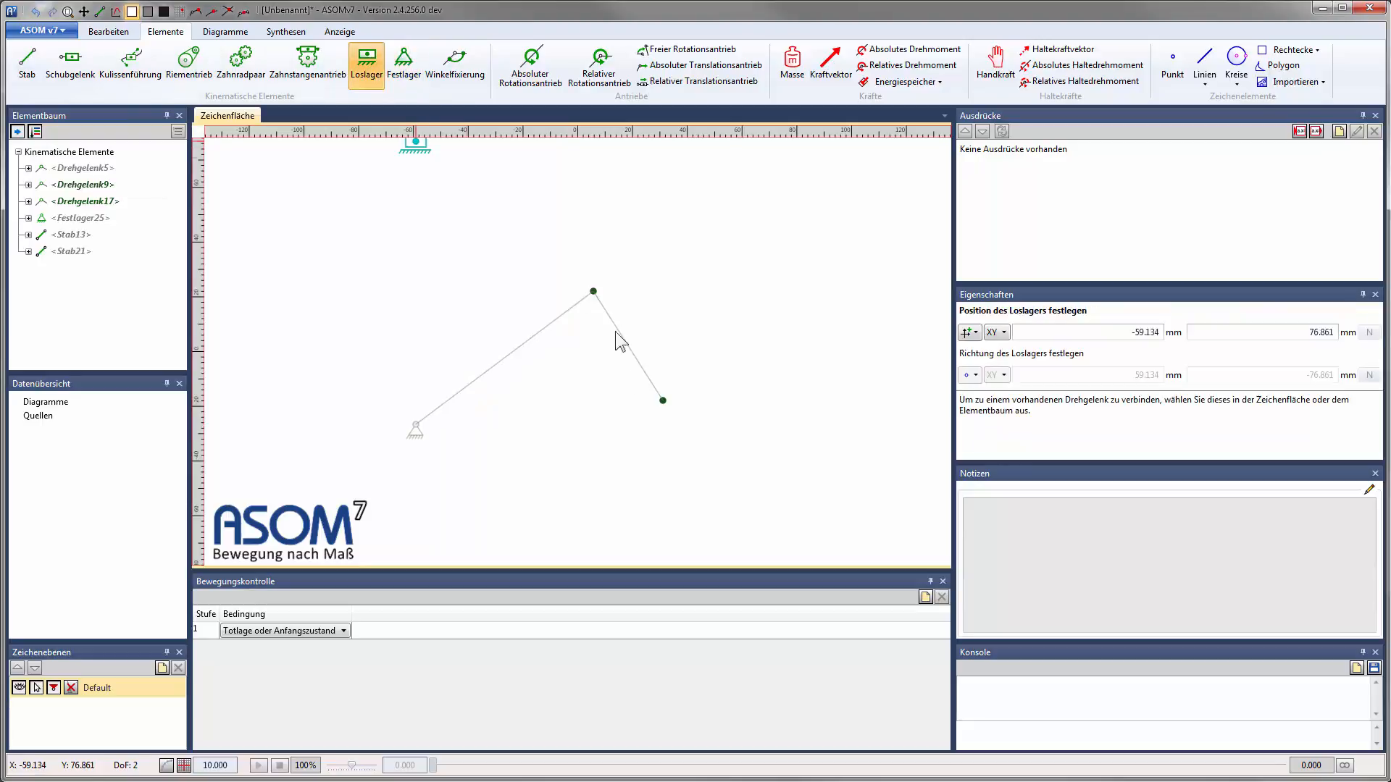
{"action": "left_click", "coordinate": [662, 405]}
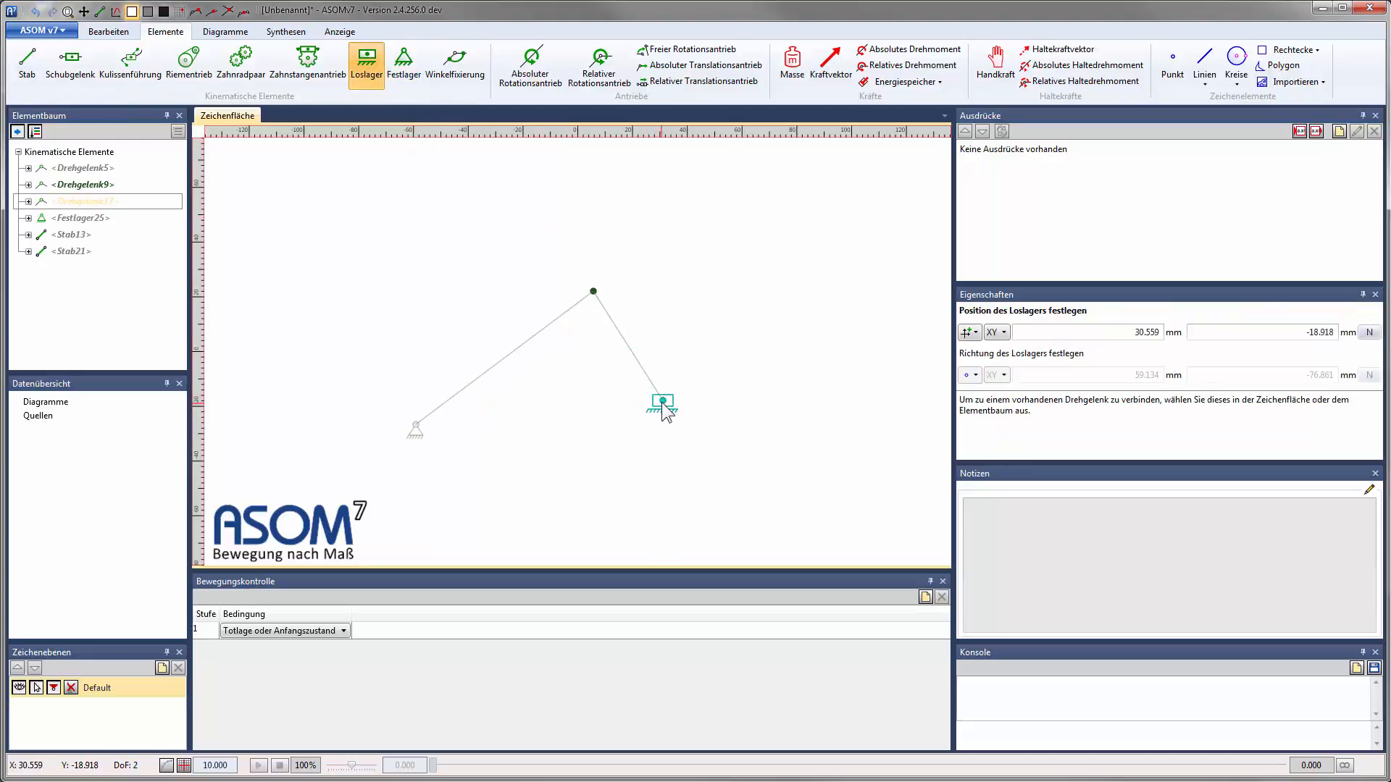
{"action": "left_click", "coordinate": [711, 400]}
Add a relative rotation drive between the sliding bearing and the right bar
{"action": "left_click", "coordinate": [599, 63]}
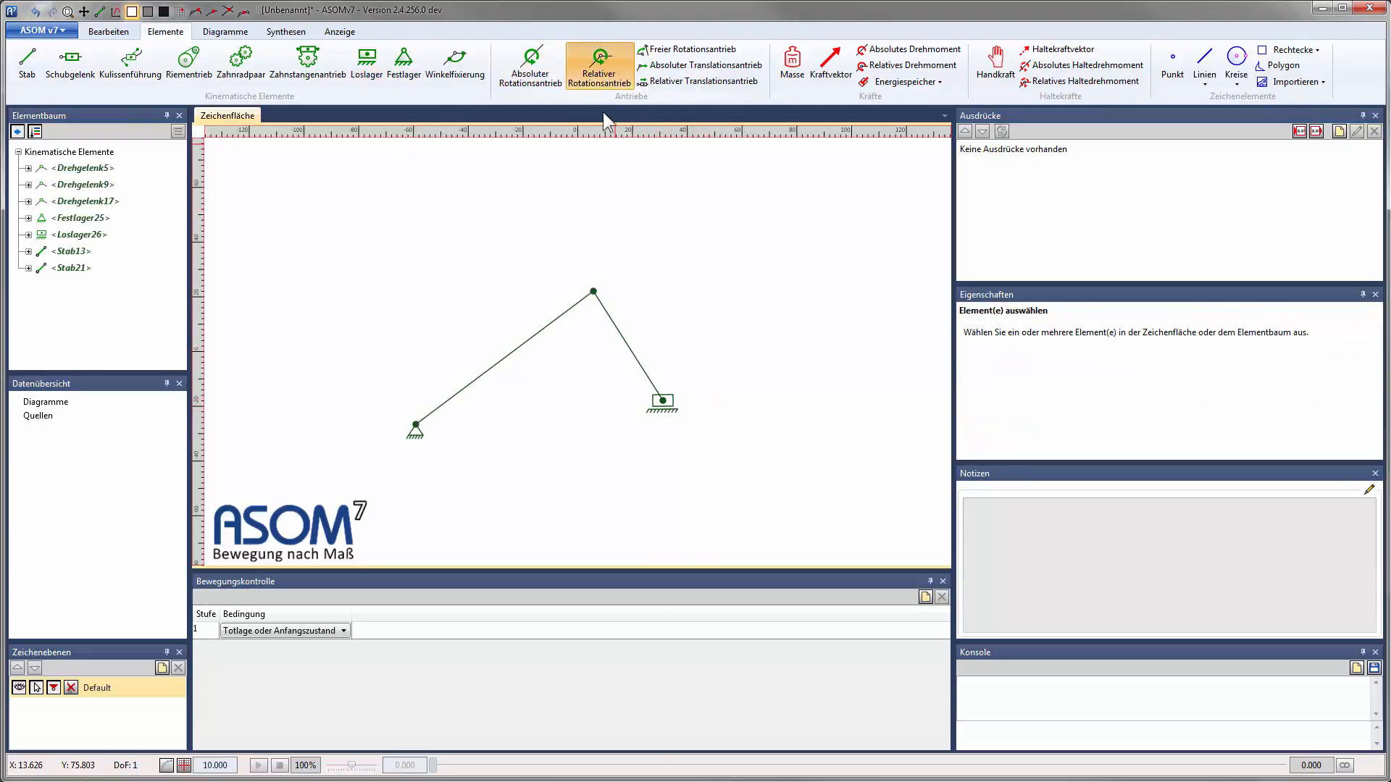
{"action": "left_click", "coordinate": [649, 407]}
{"action": "left_click", "coordinate": [650, 380]}
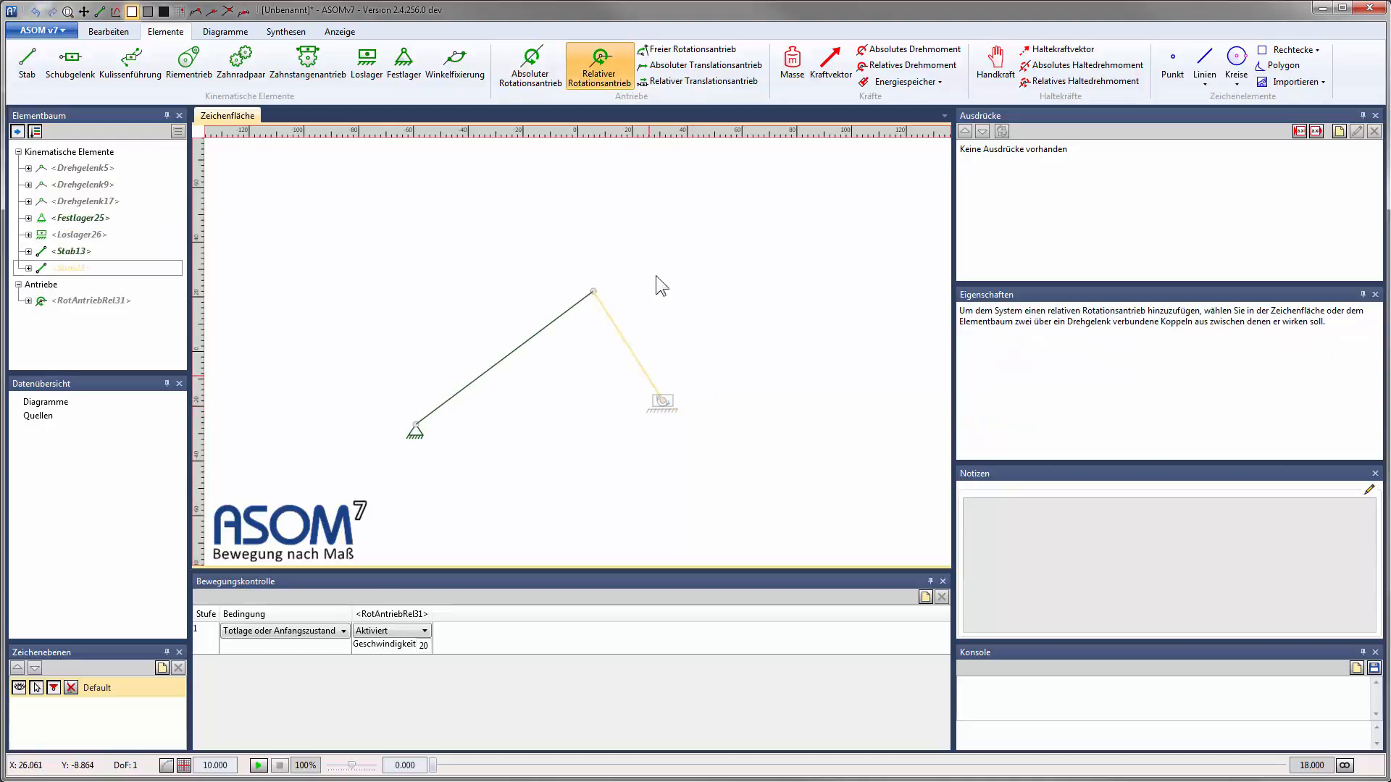
Attach a mass just above the middle of the left bar and a hand force near its upper end at about (10, 30) mm
{"action": "left_click", "coordinate": [796, 64]}
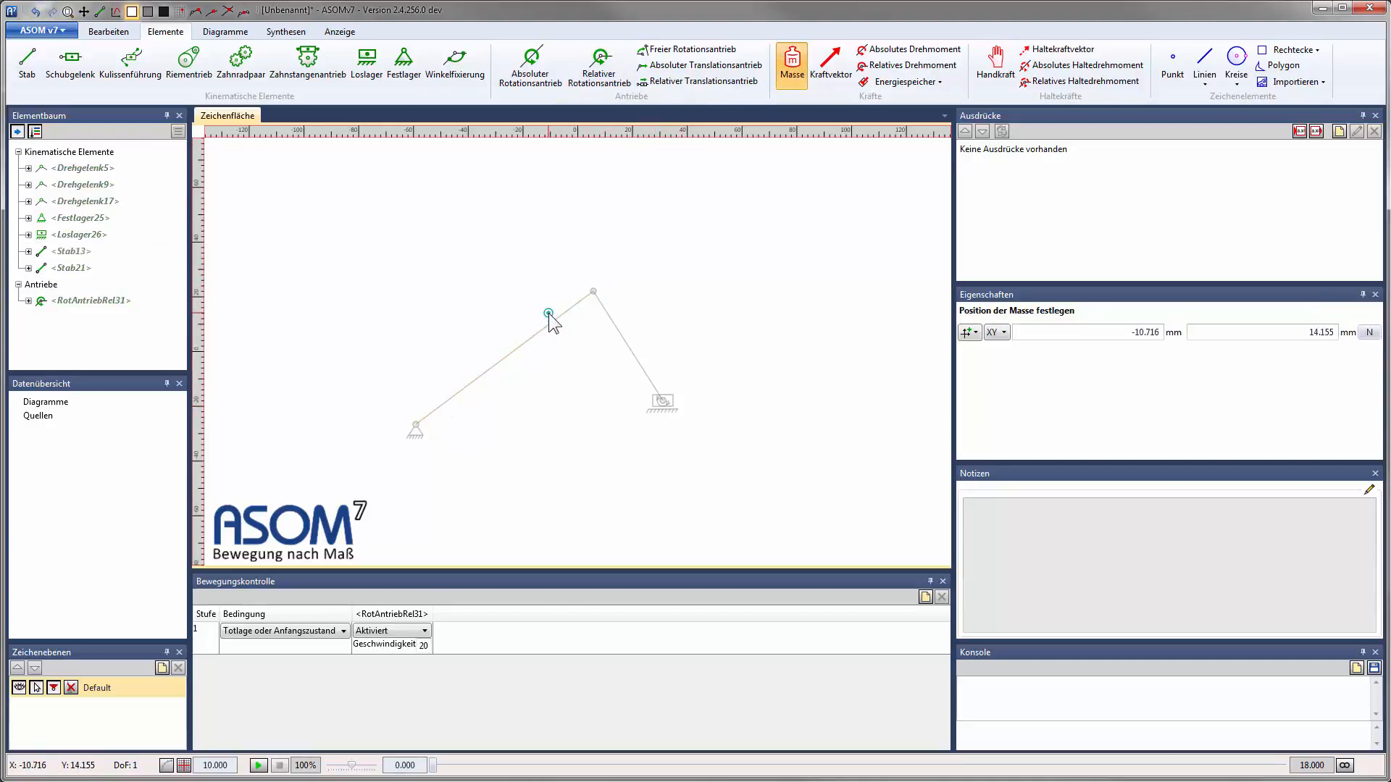
{"action": "left_click", "coordinate": [594, 292]}
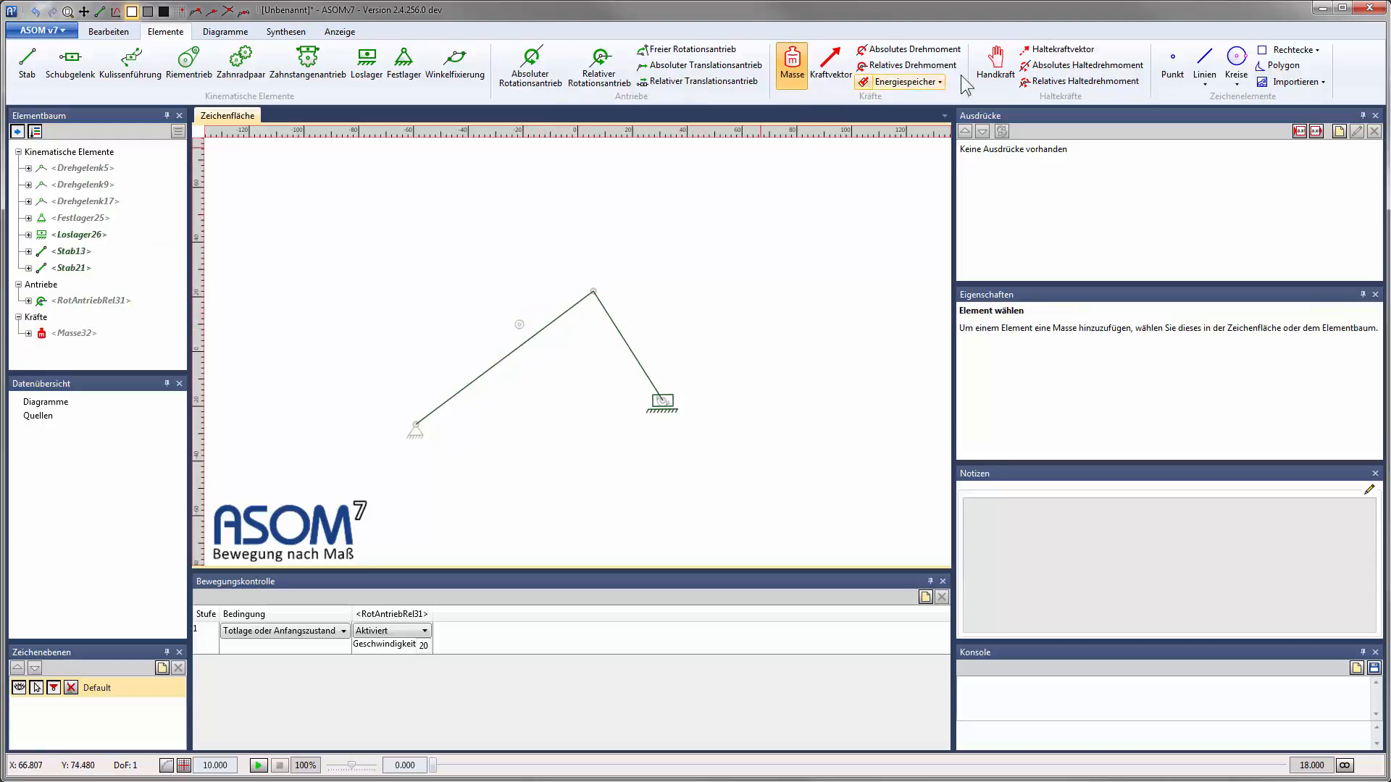
{"action": "left_click", "coordinate": [995, 64]}
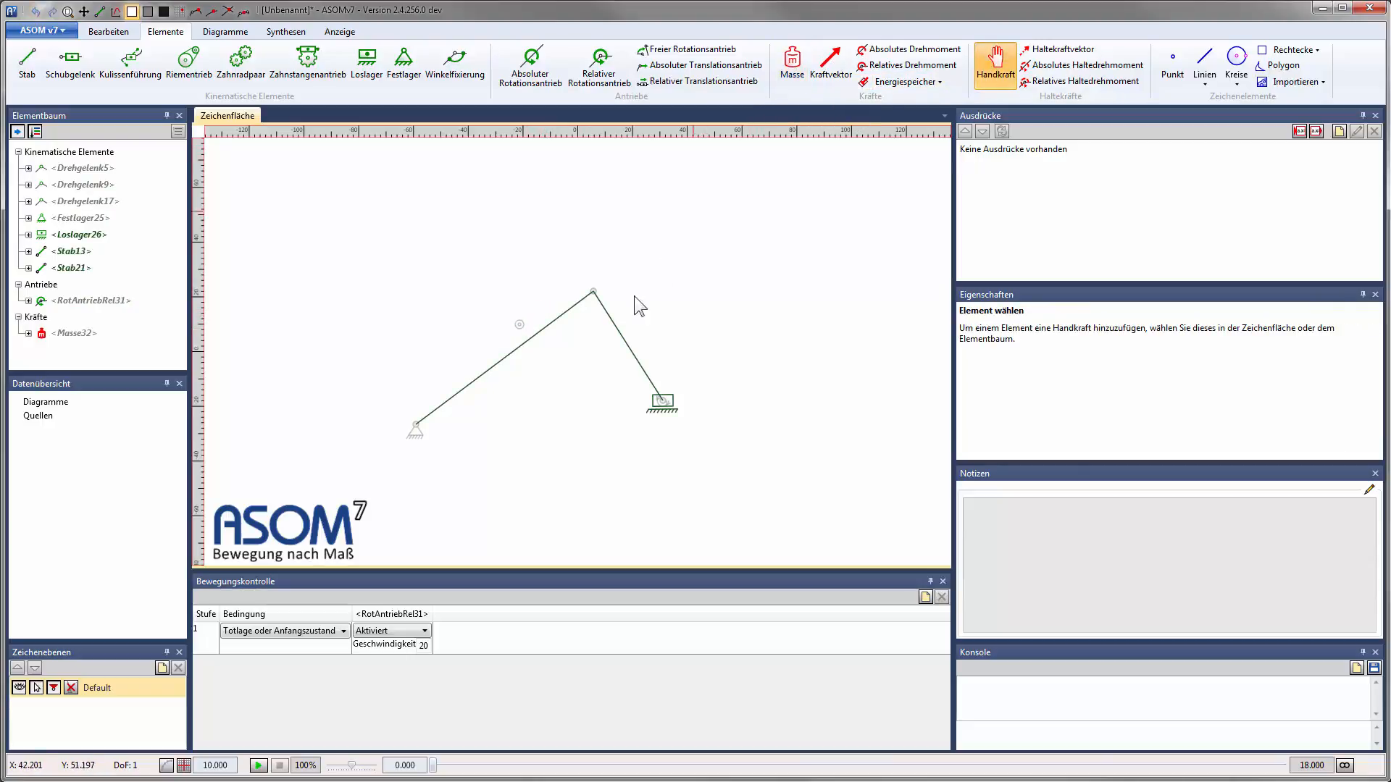
{"action": "left_click", "coordinate": [575, 307]}
{"action": "left_click", "coordinate": [604, 268]}
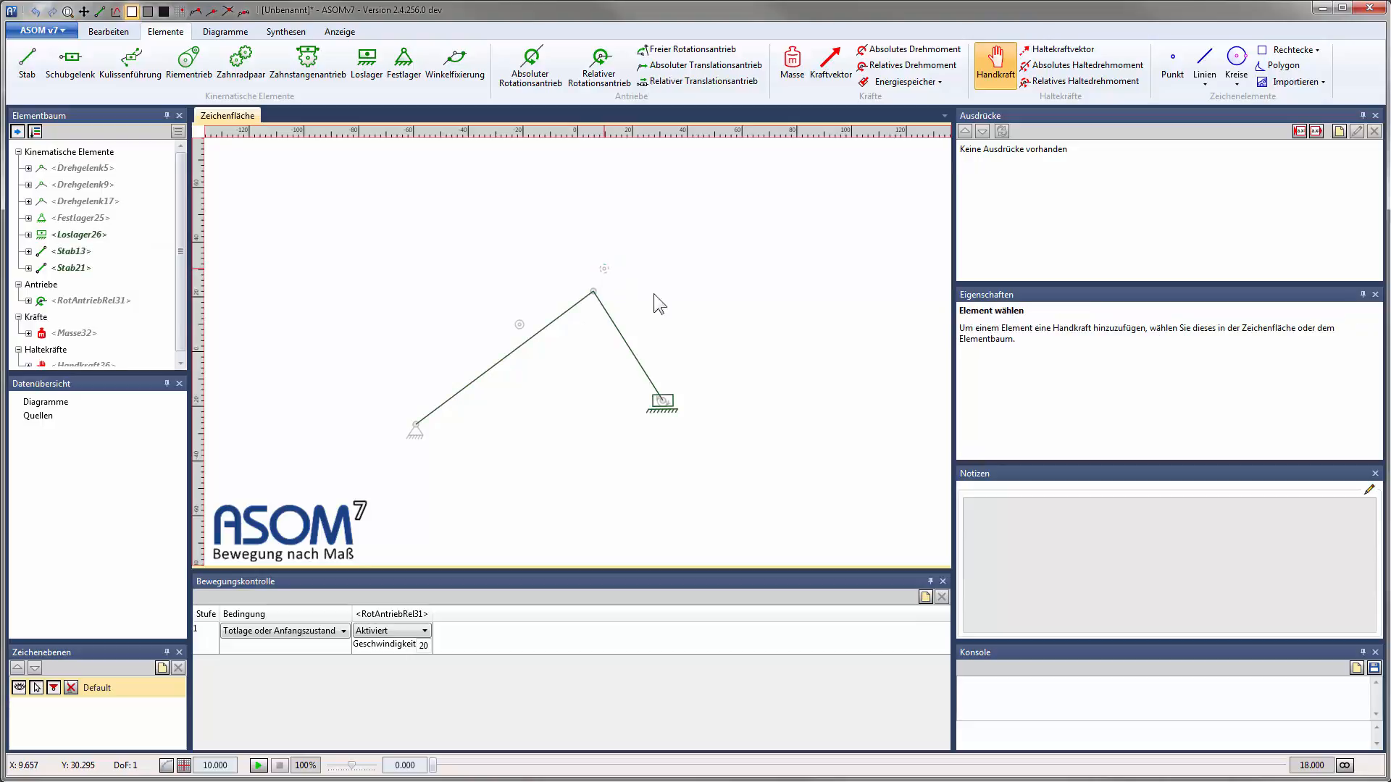
{"action": "key", "text": "Escape"}
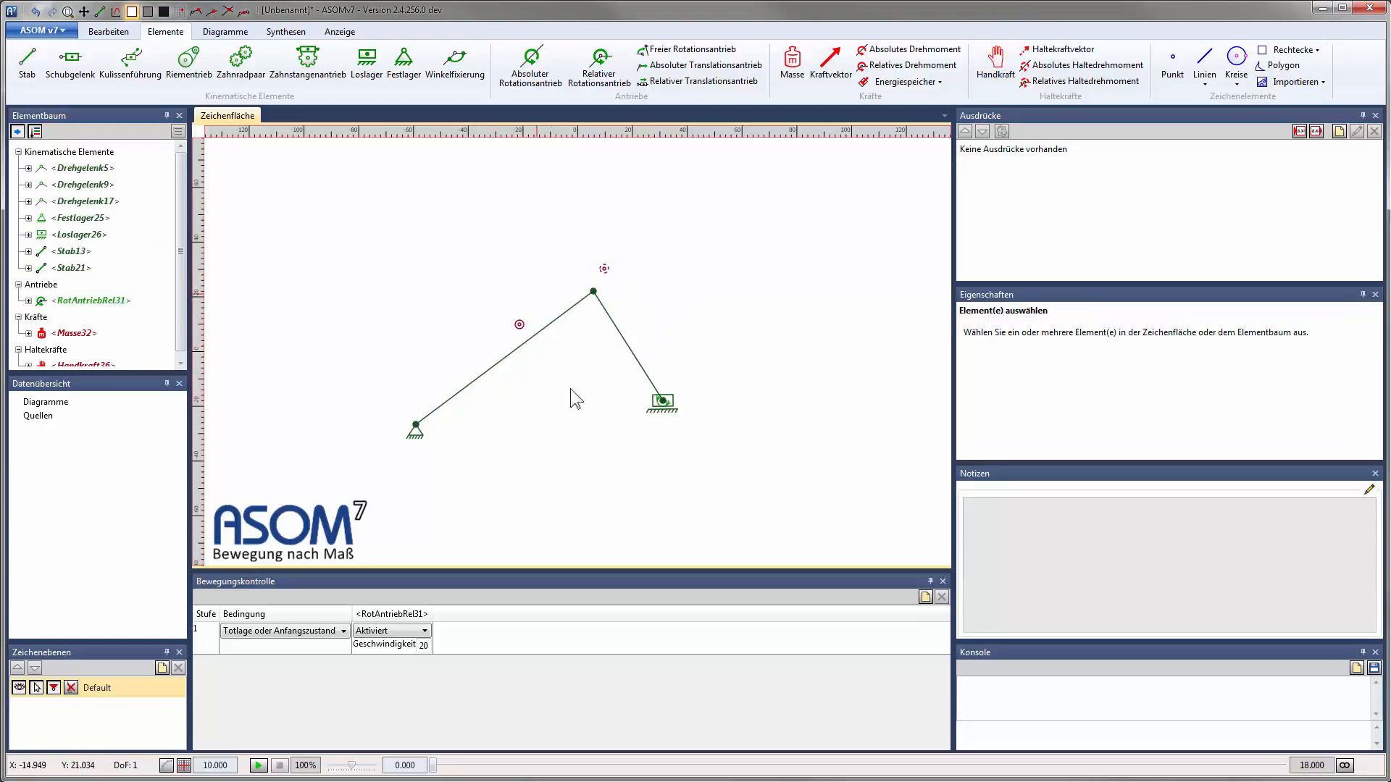
Name the left bar S1
{"action": "left_click", "coordinate": [474, 385]}
{"action": "left_click", "coordinate": [1266, 342]}
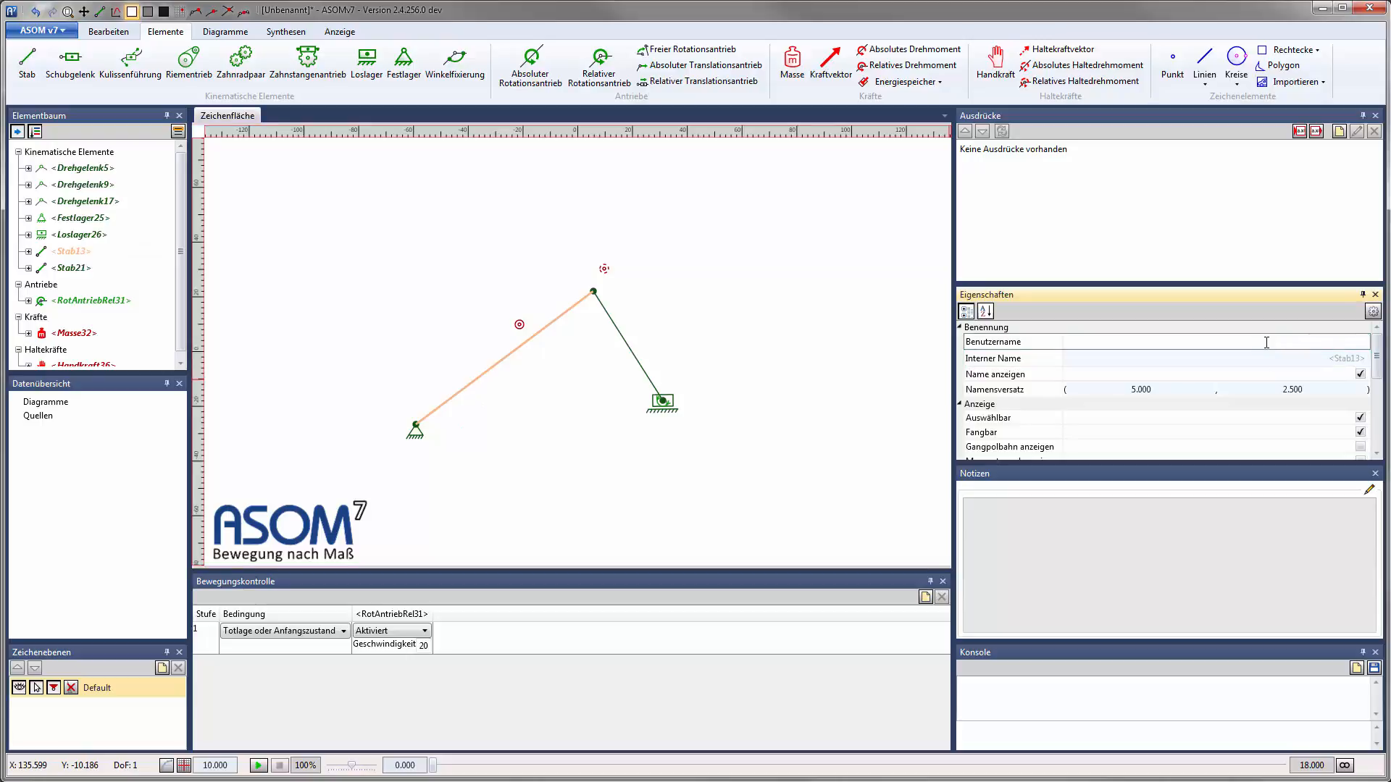
{"action": "type", "text": "S1"}
{"action": "key", "text": "Return"}
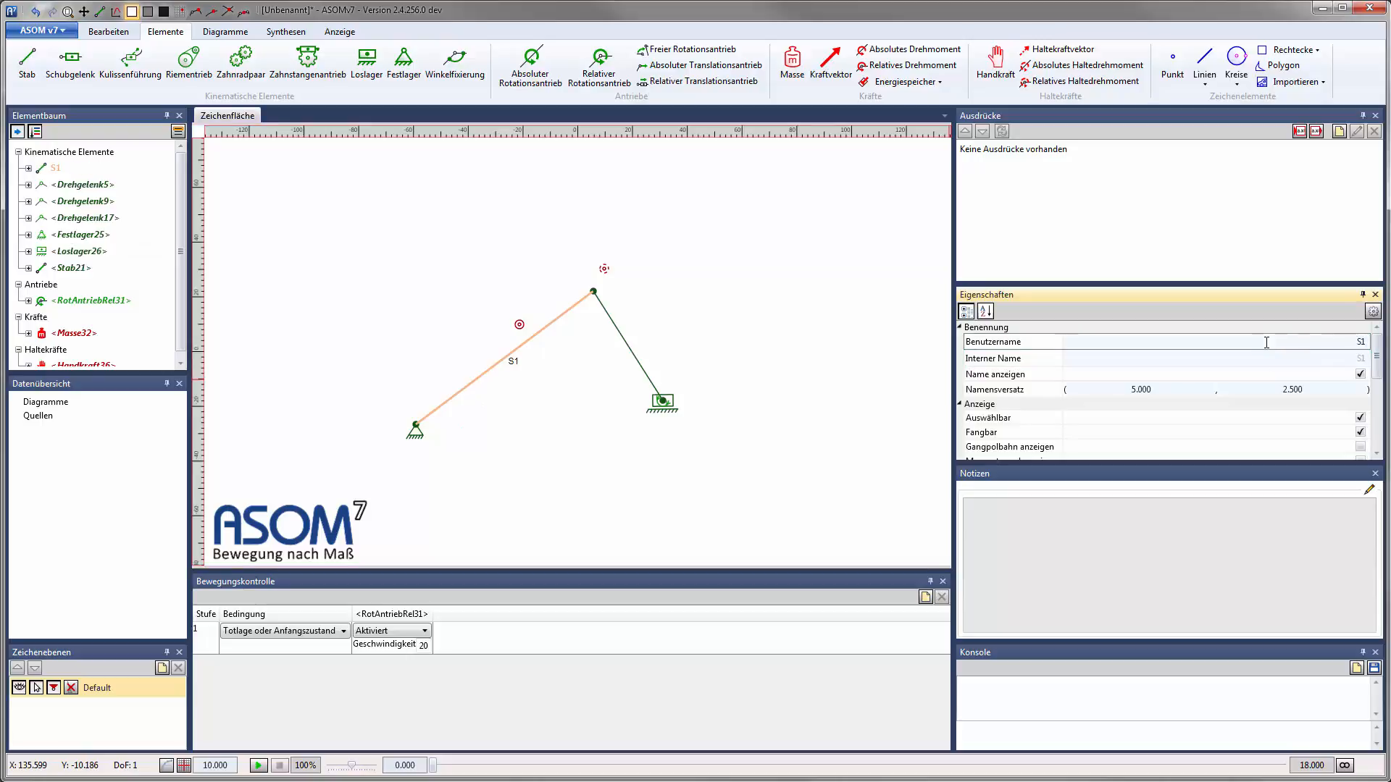
Name the mass element MS1 and set its mass to 10
{"action": "left_click", "coordinate": [521, 325]}
{"action": "left_click", "coordinate": [1342, 342]}
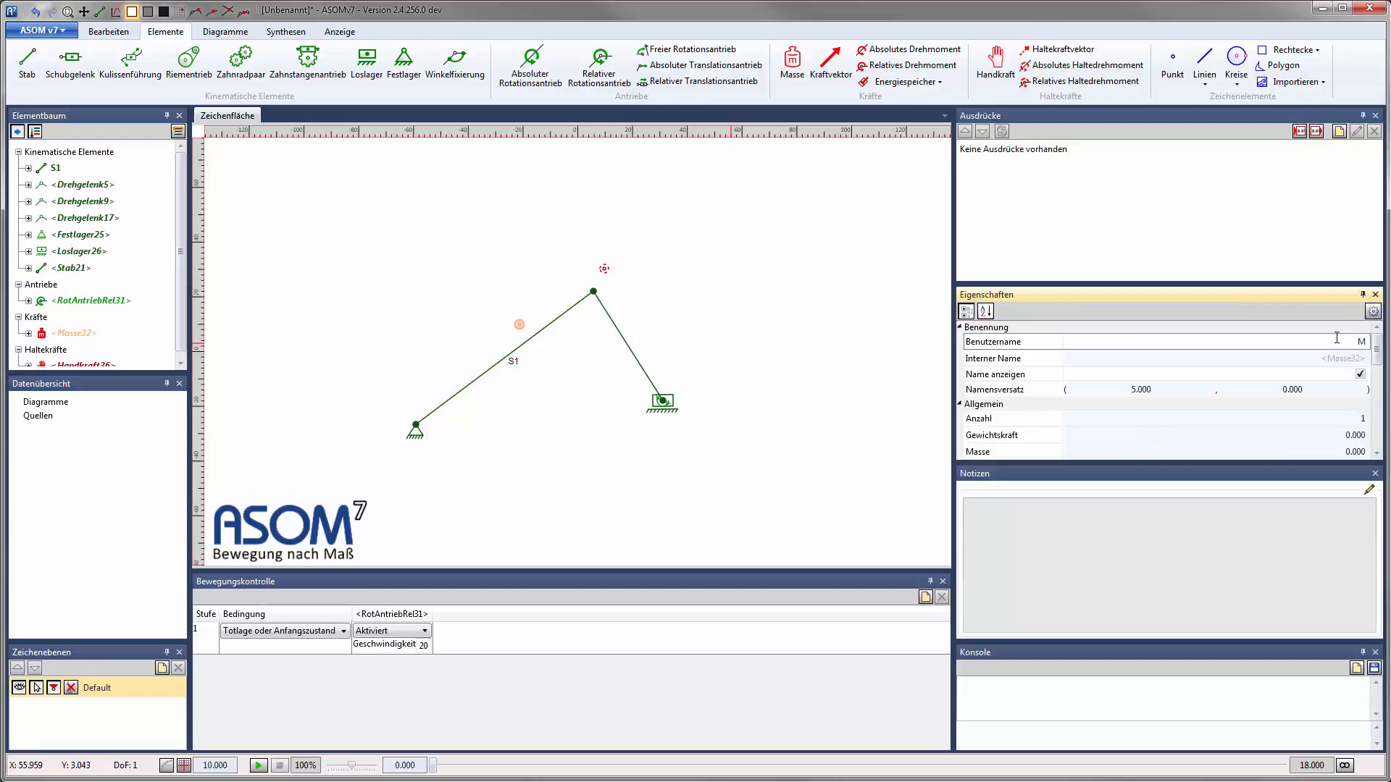
{"action": "type", "text": "MS1"}
{"action": "left_click", "coordinate": [1338, 451]}
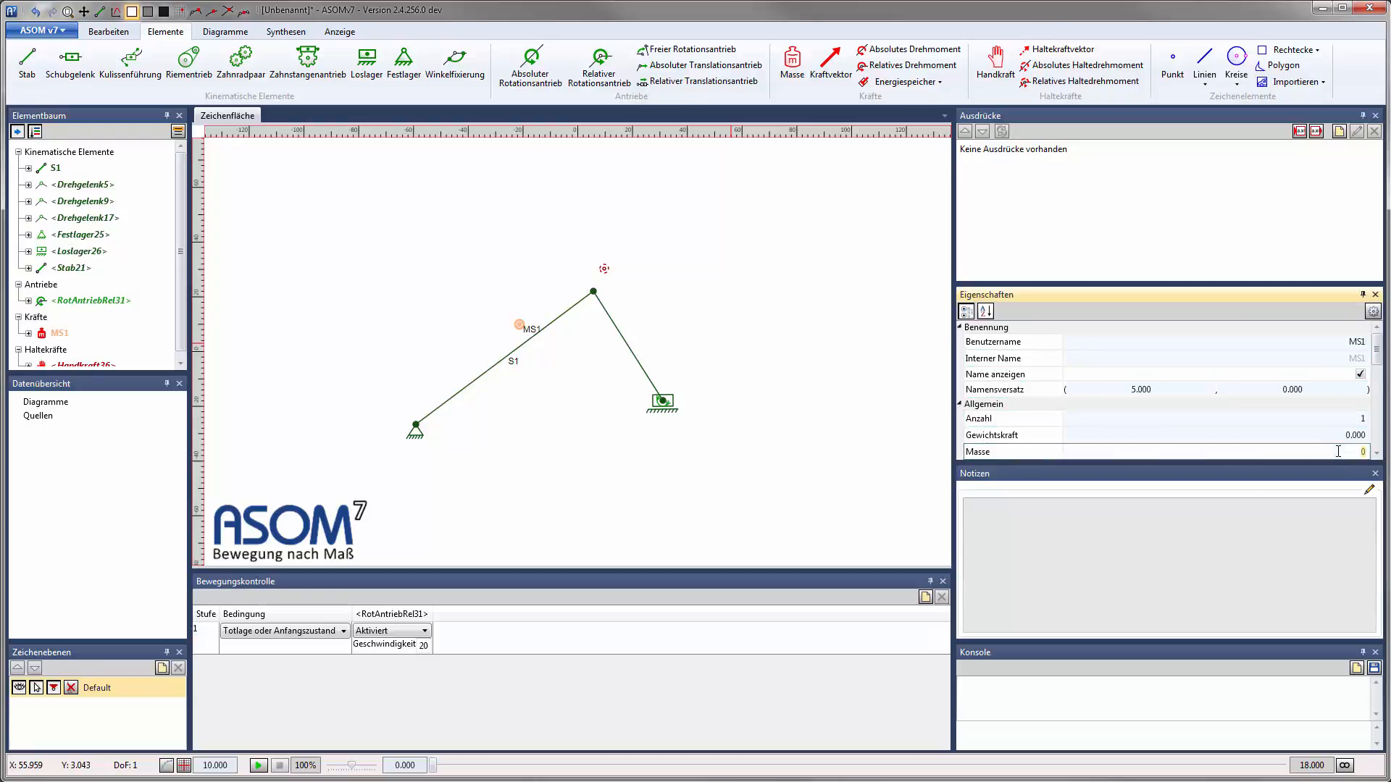
{"action": "type", "text": "10"}
{"action": "key", "text": "Return"}
{"action": "left_click", "coordinate": [707, 344]}
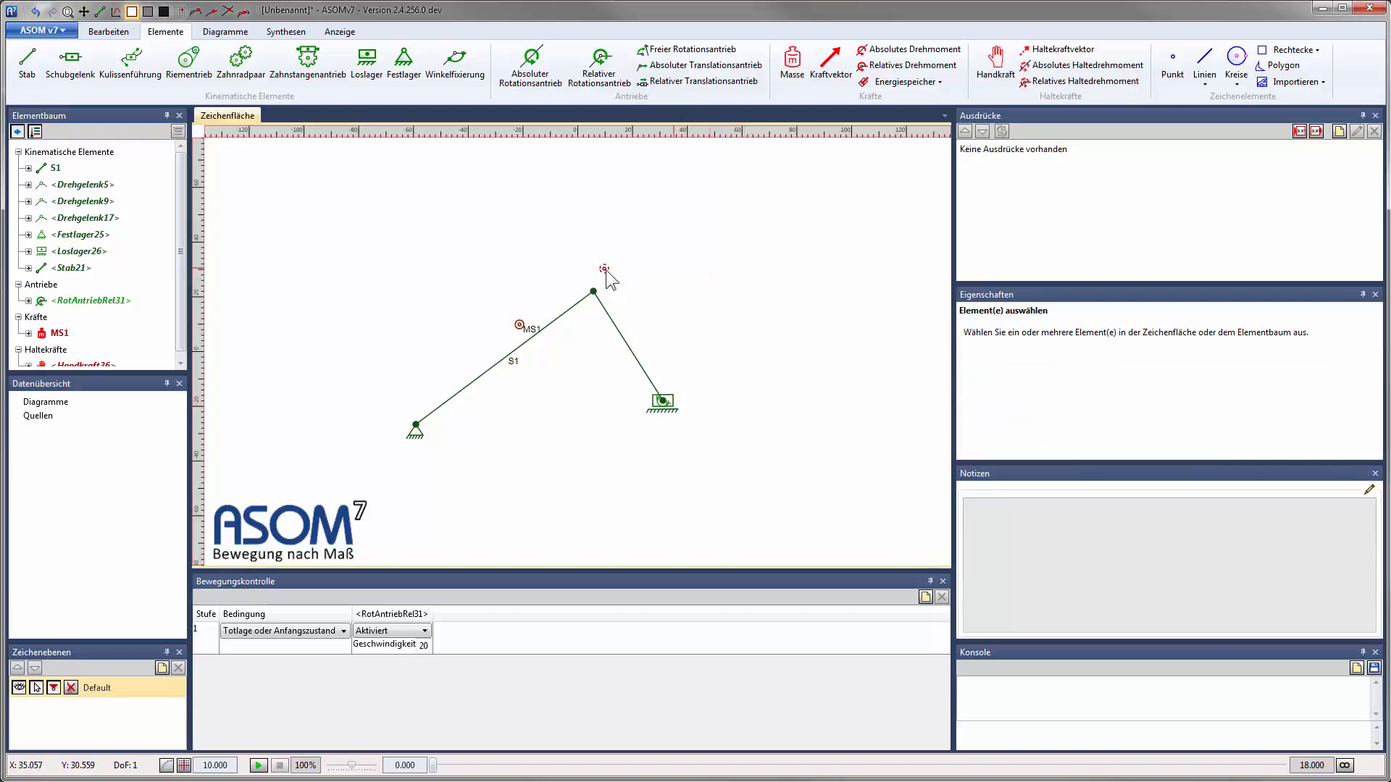
Name the hand force element HK1
{"action": "left_click", "coordinate": [604, 270]}
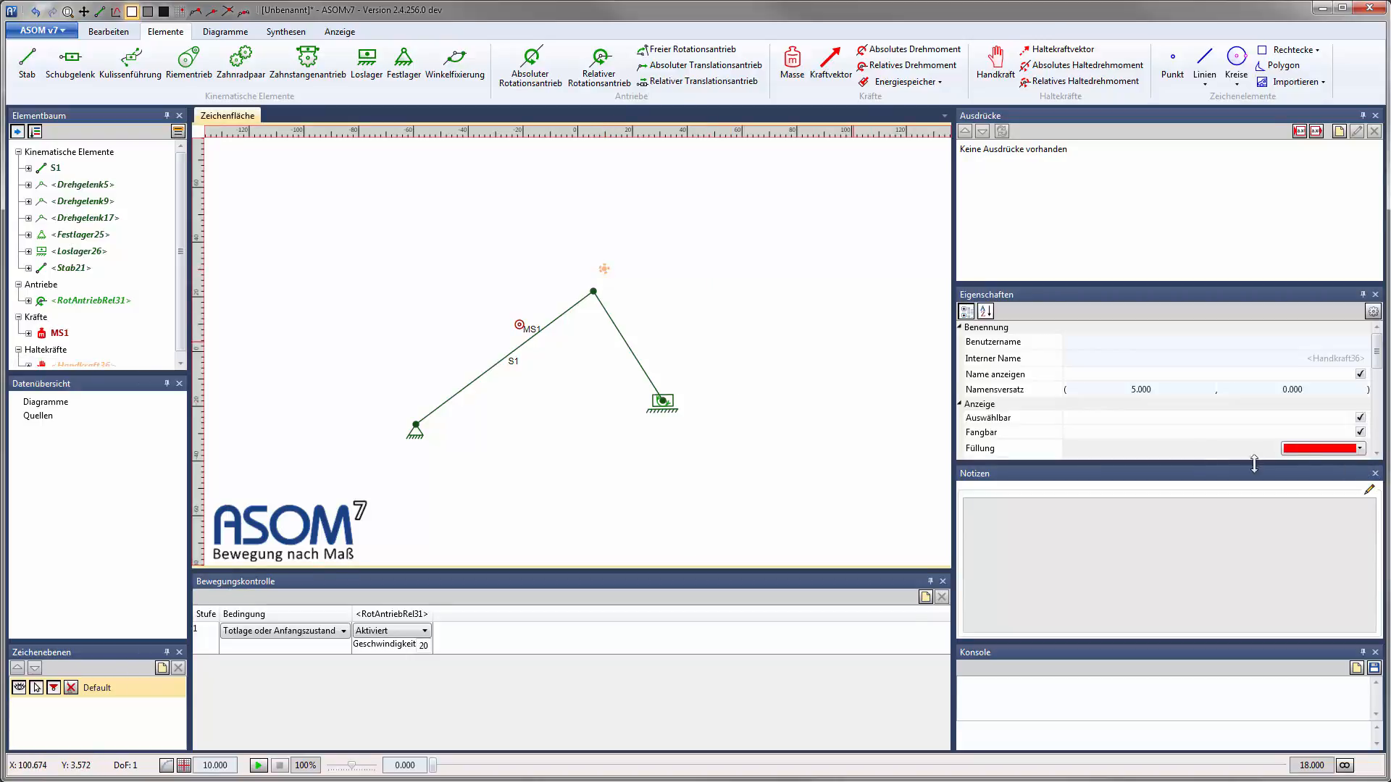
{"action": "left_click", "coordinate": [1327, 347]}
{"action": "type", "text": "HK1"}
{"action": "key", "text": "Return"}
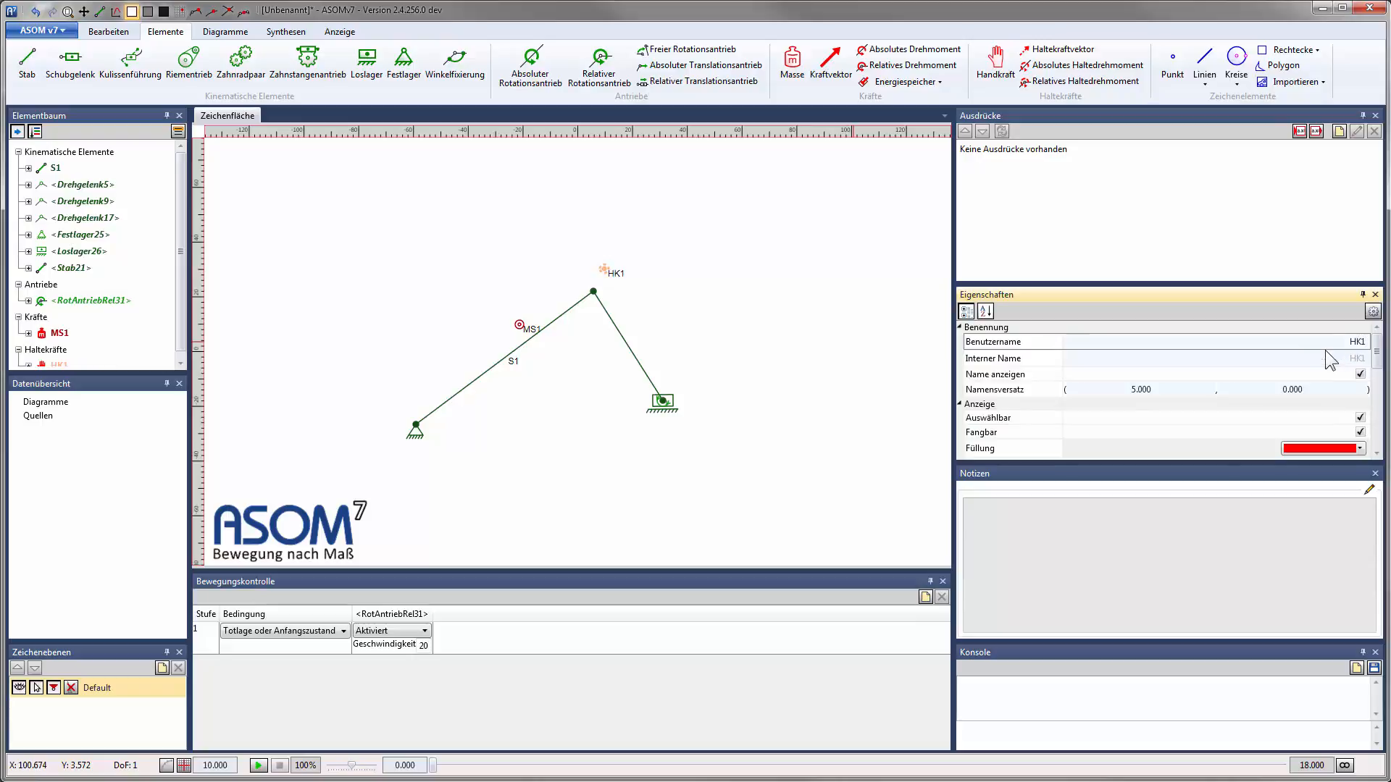
Name the right bar S2
{"action": "left_click", "coordinate": [626, 345]}
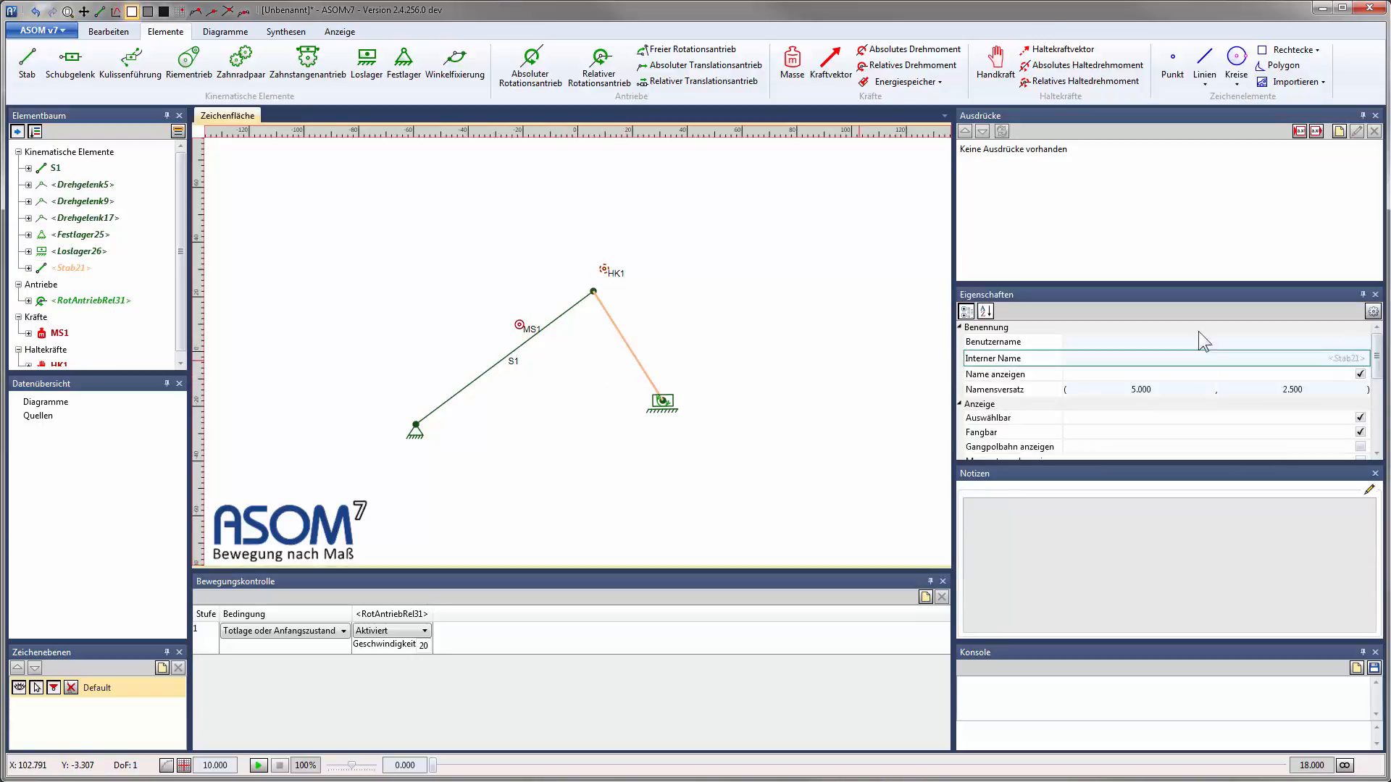
{"action": "left_click", "coordinate": [1270, 343]}
{"action": "type", "text": "S"}
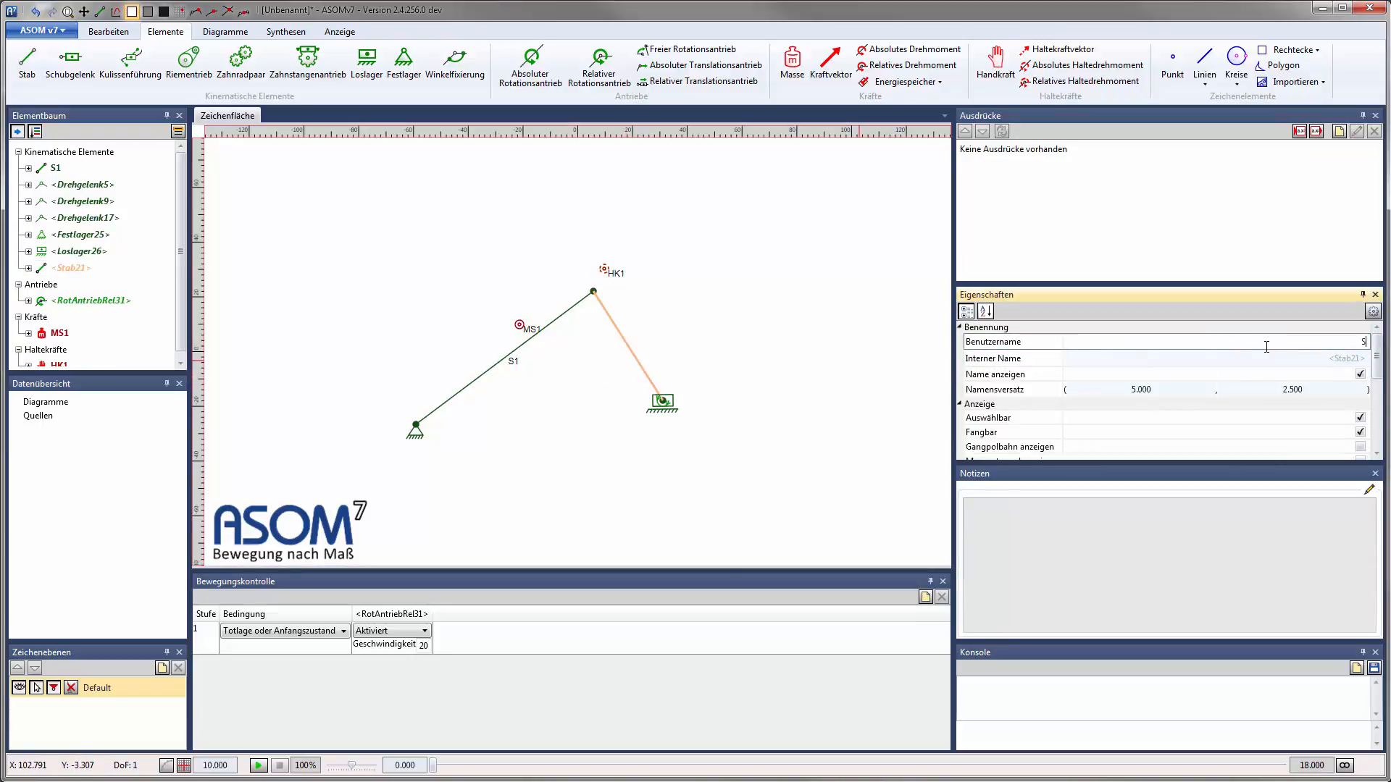
{"action": "type", "text": "2"}
{"action": "key", "text": "Return"}
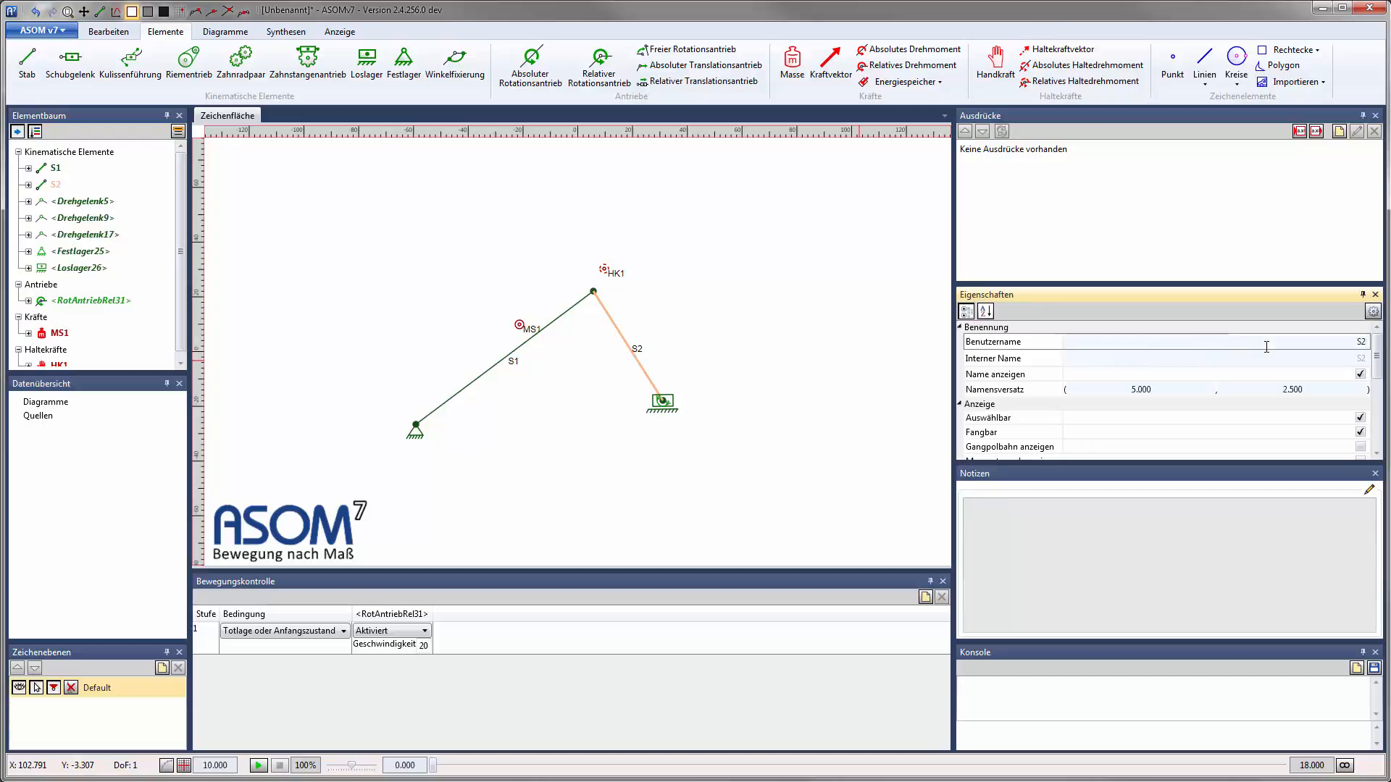
Name the joint connecting the two bars A1
{"action": "left_click", "coordinate": [593, 291]}
{"action": "left_click", "coordinate": [1345, 341]}
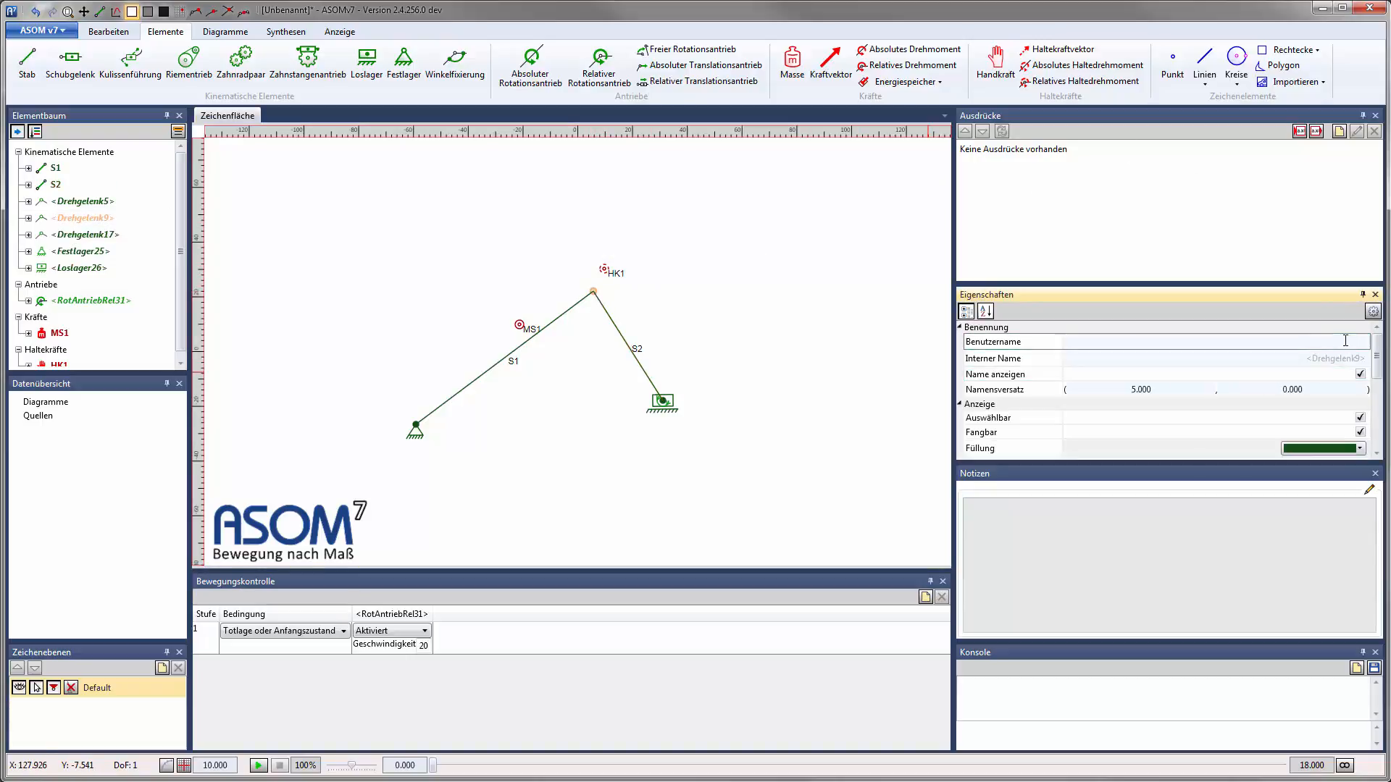
{"action": "type", "text": "A1"}
{"action": "key", "text": "Return"}
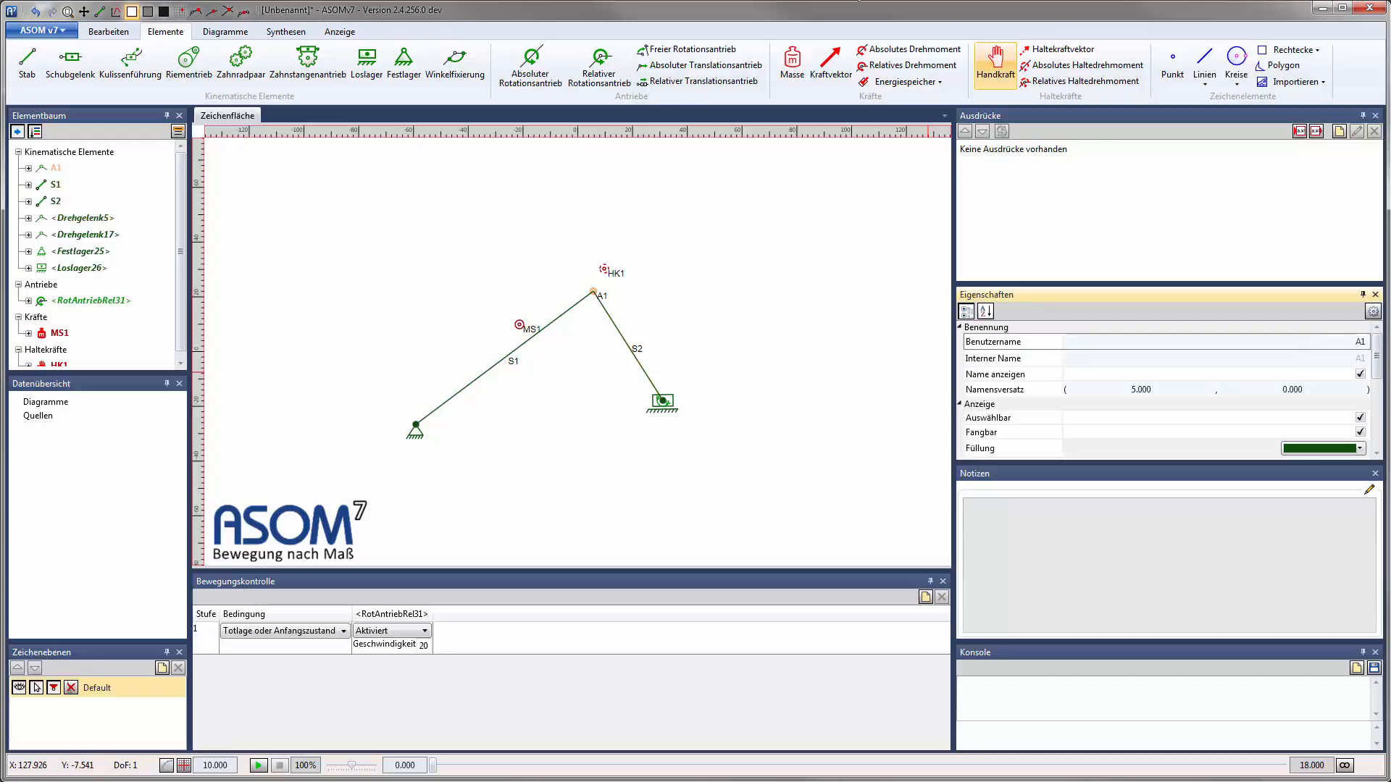
{"action": "left_click", "coordinate": [724, 316]}
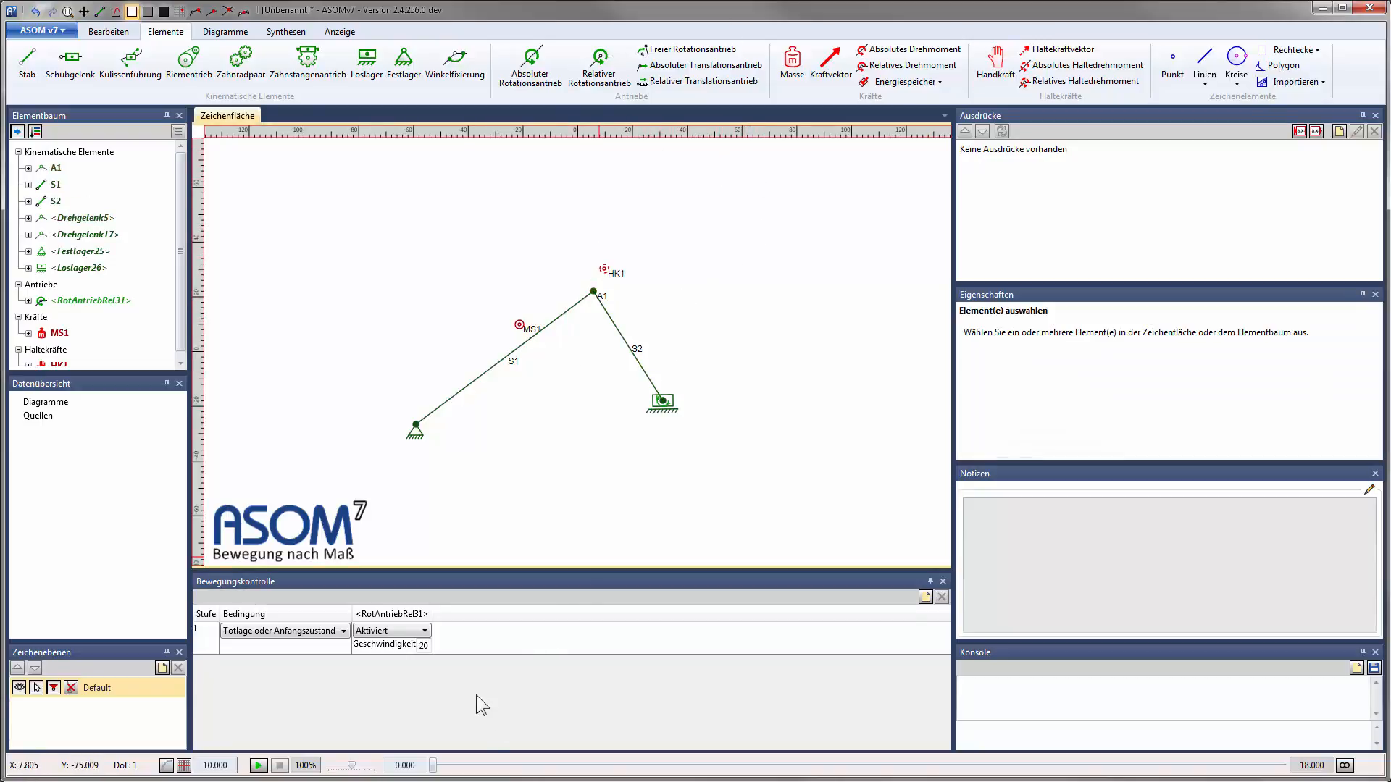
Show the trace of hand force HK1 and run the mechanism through its motion
{"action": "right_click", "coordinate": [604, 270]}
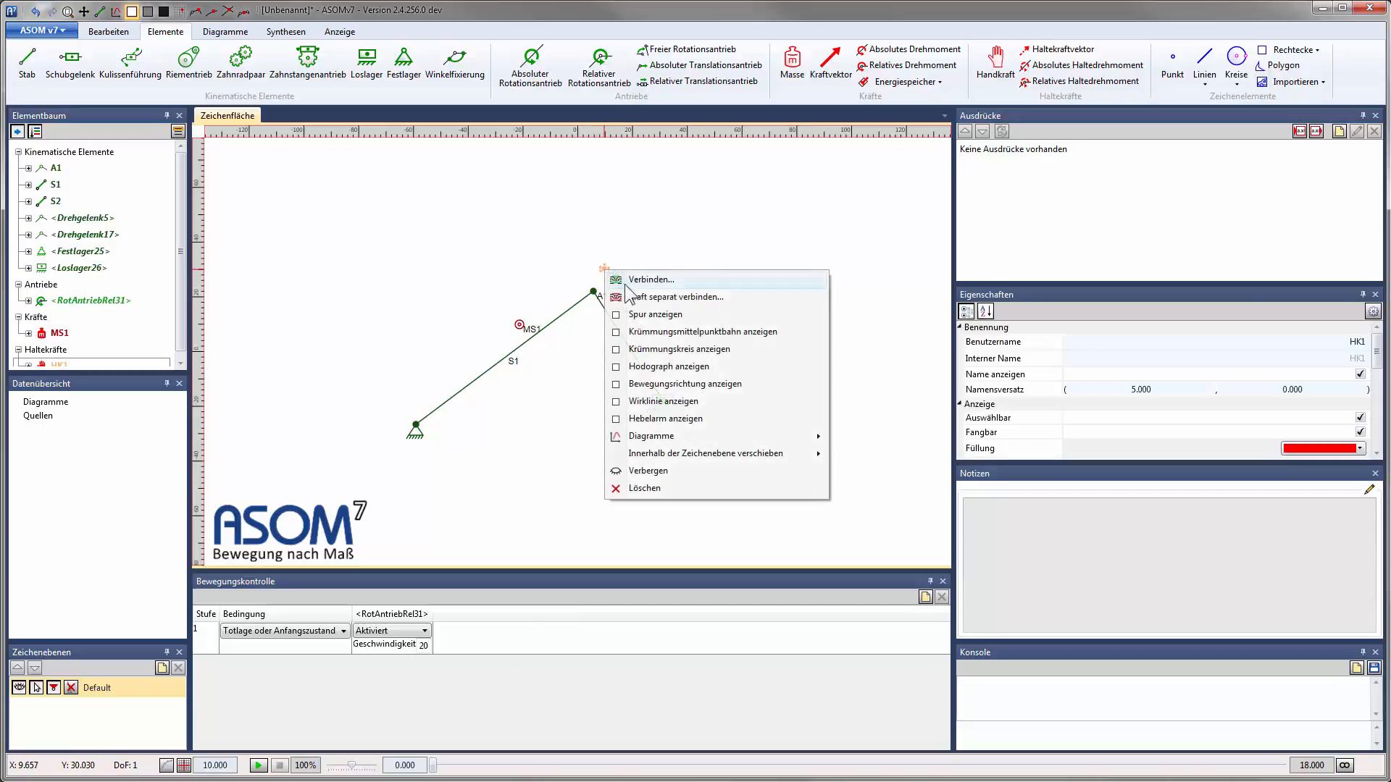
{"action": "left_click", "coordinate": [642, 315]}
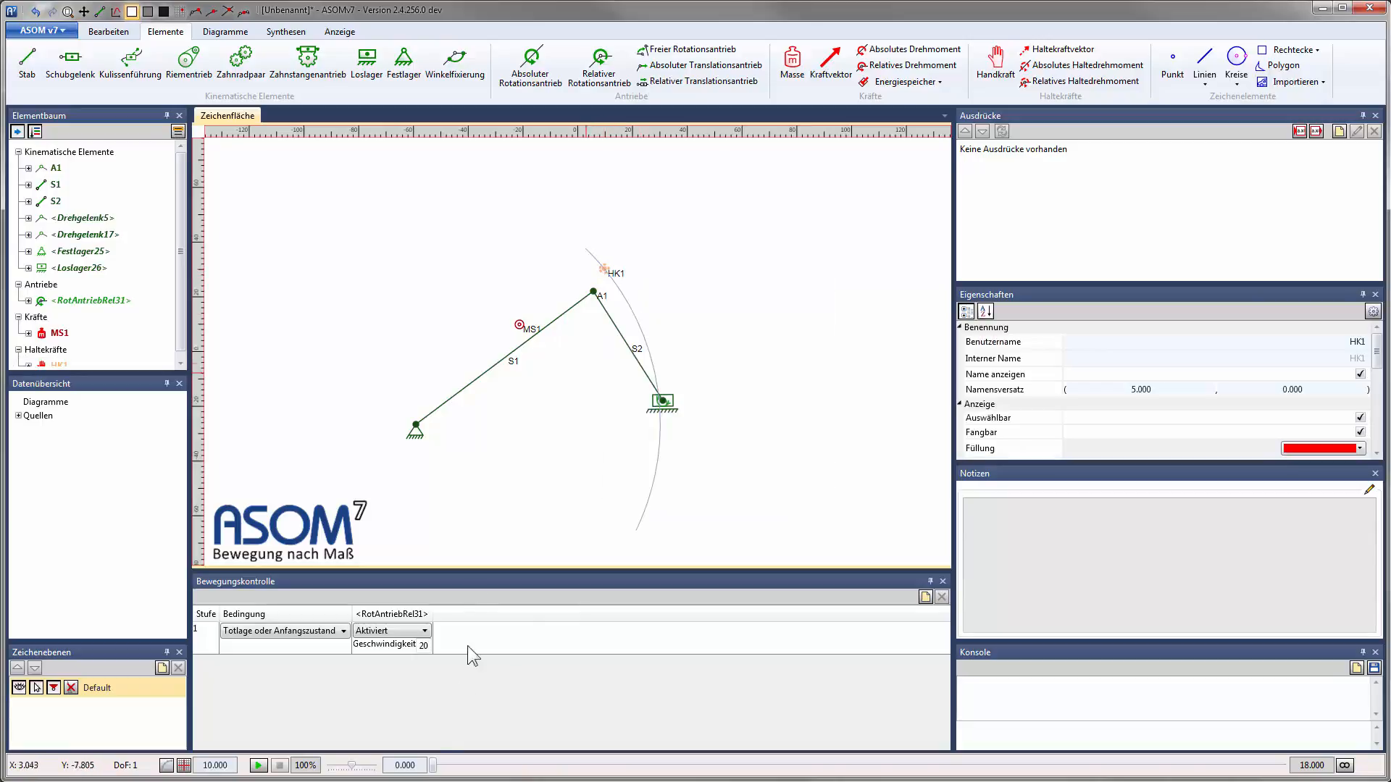
{"action": "left_click_drag", "start_coordinate": [434, 767], "coordinate": [345, 737]}
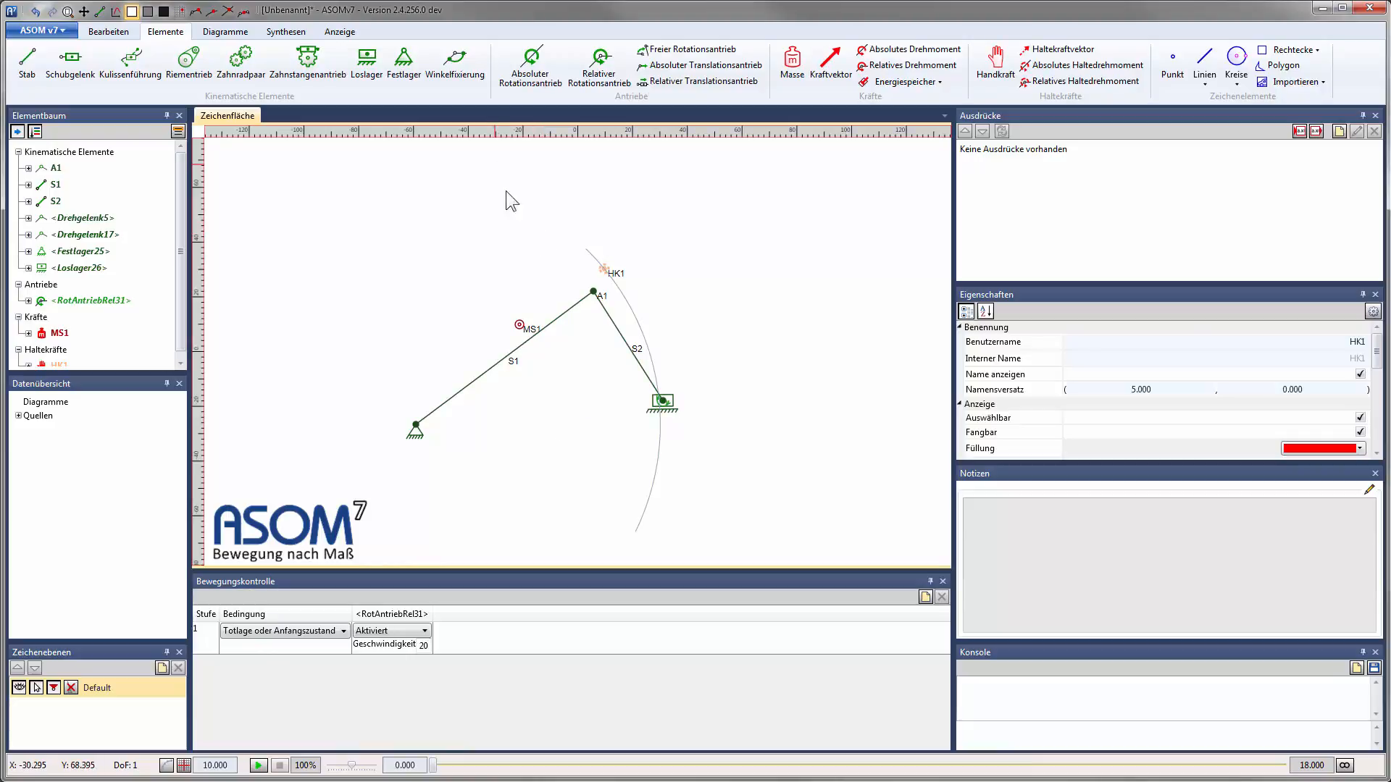
{"action": "left_click", "coordinate": [686, 268]}
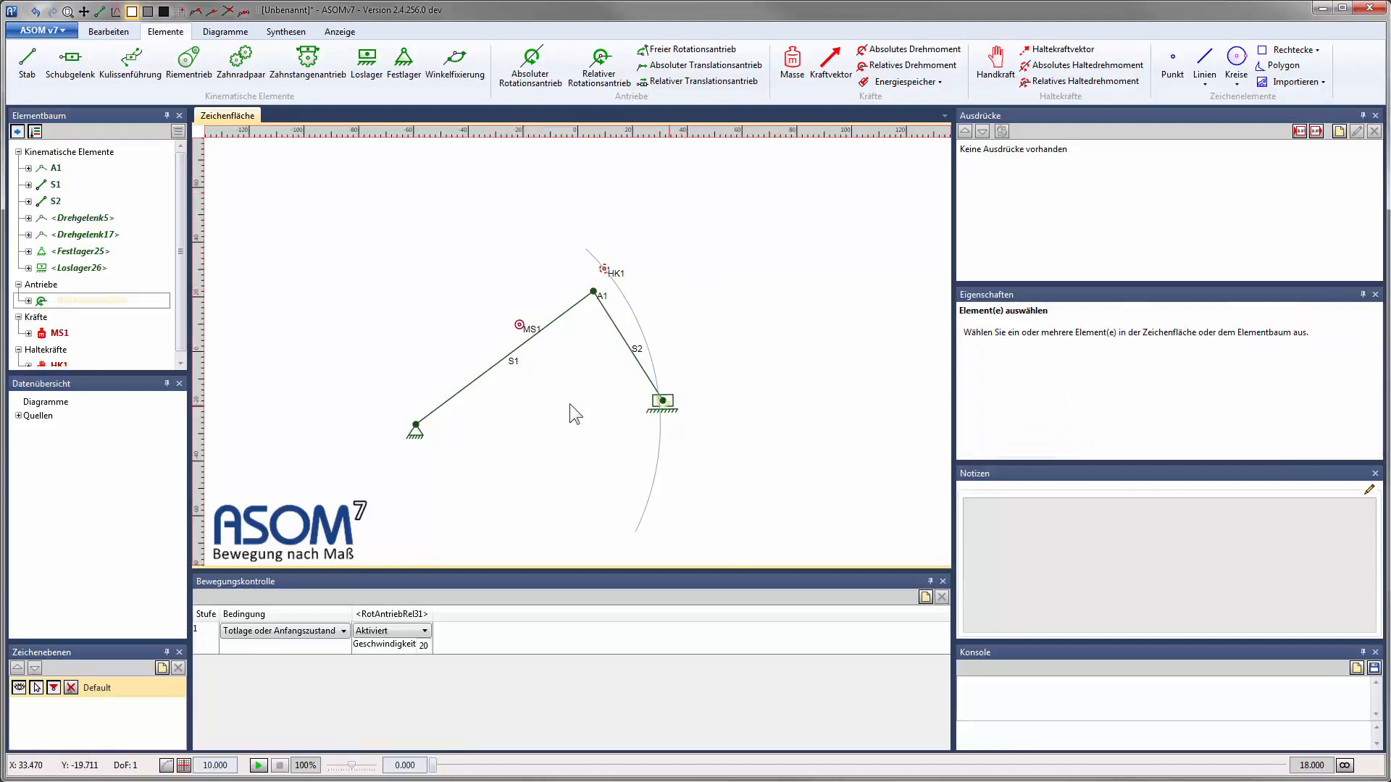
Create a new diagram named HK1 plotting the holding force of hand force HK1 over simulation time
{"action": "right_click", "coordinate": [607, 276]}
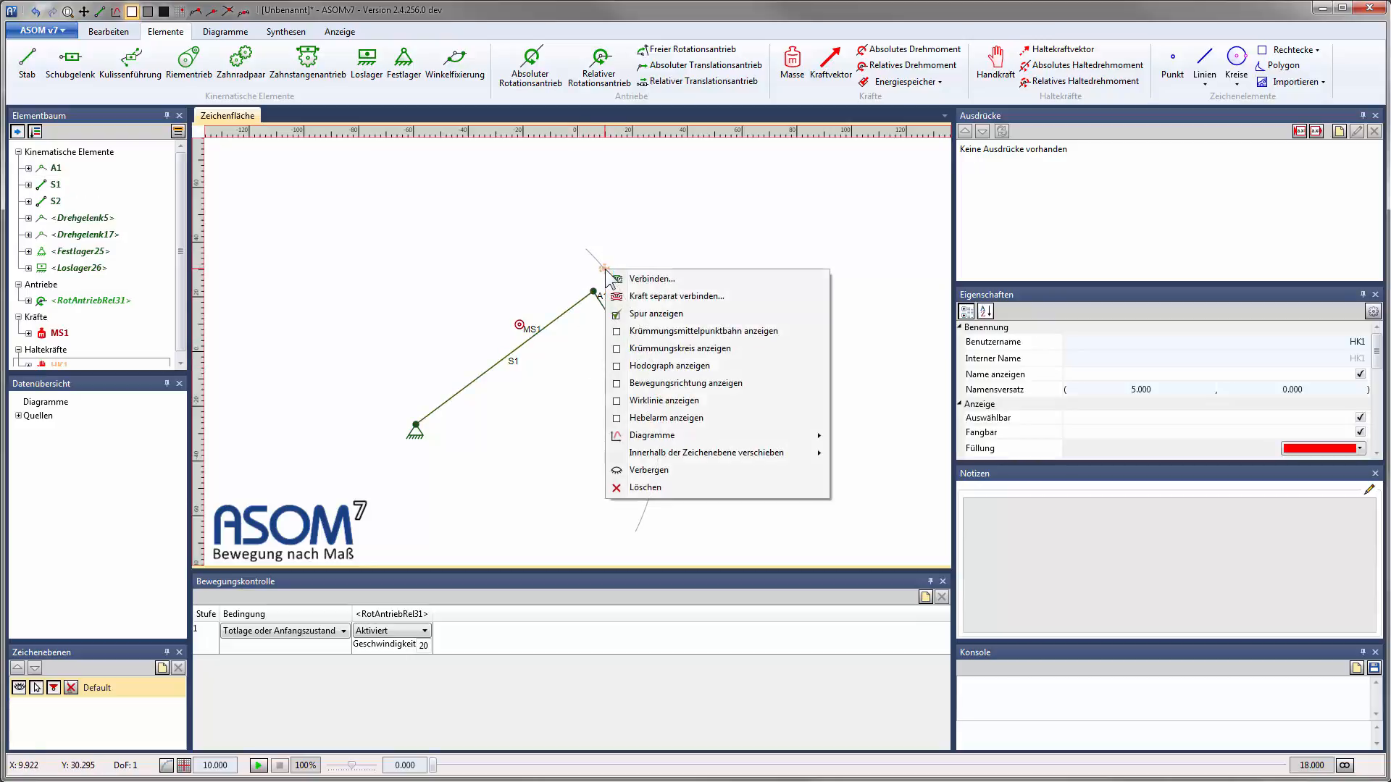
{"action": "mouse_move", "coordinate": [670, 437]}
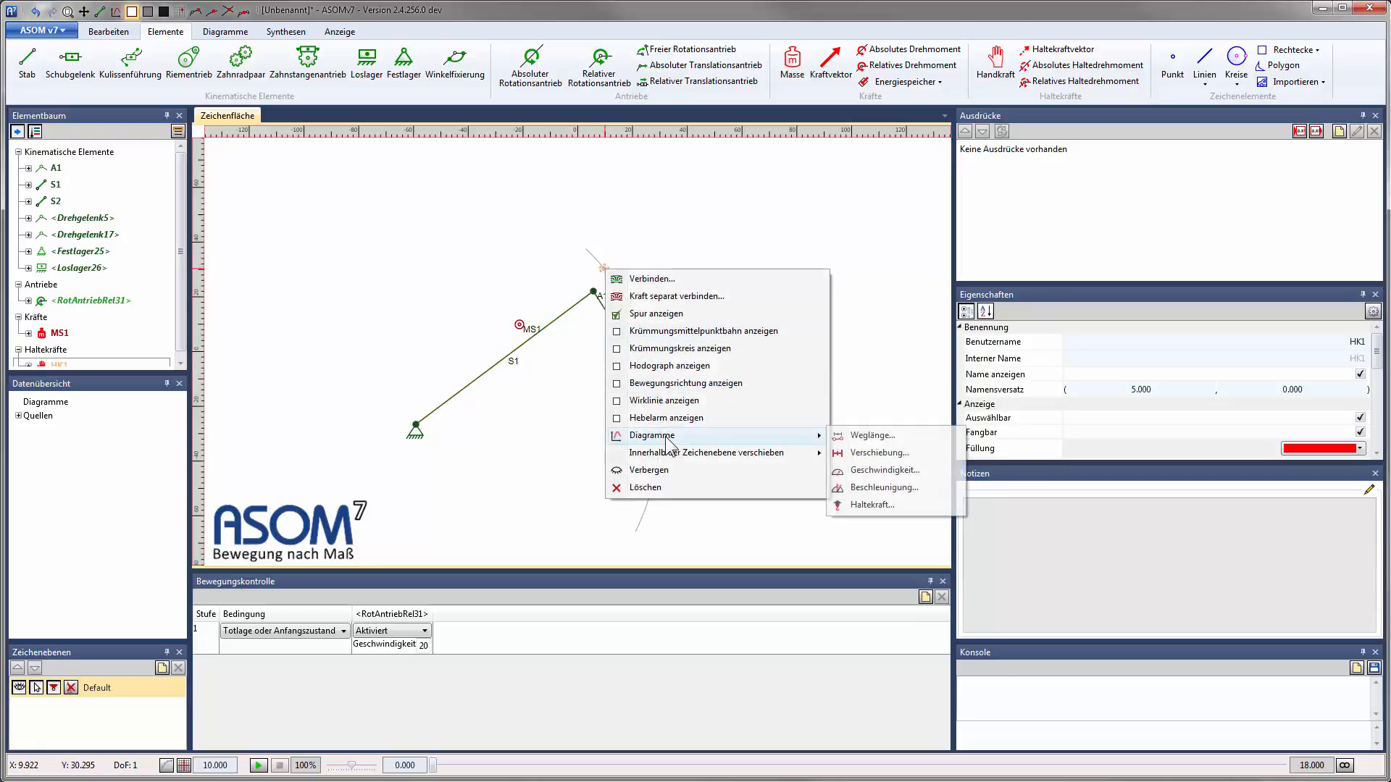
{"action": "left_click", "coordinate": [869, 505]}
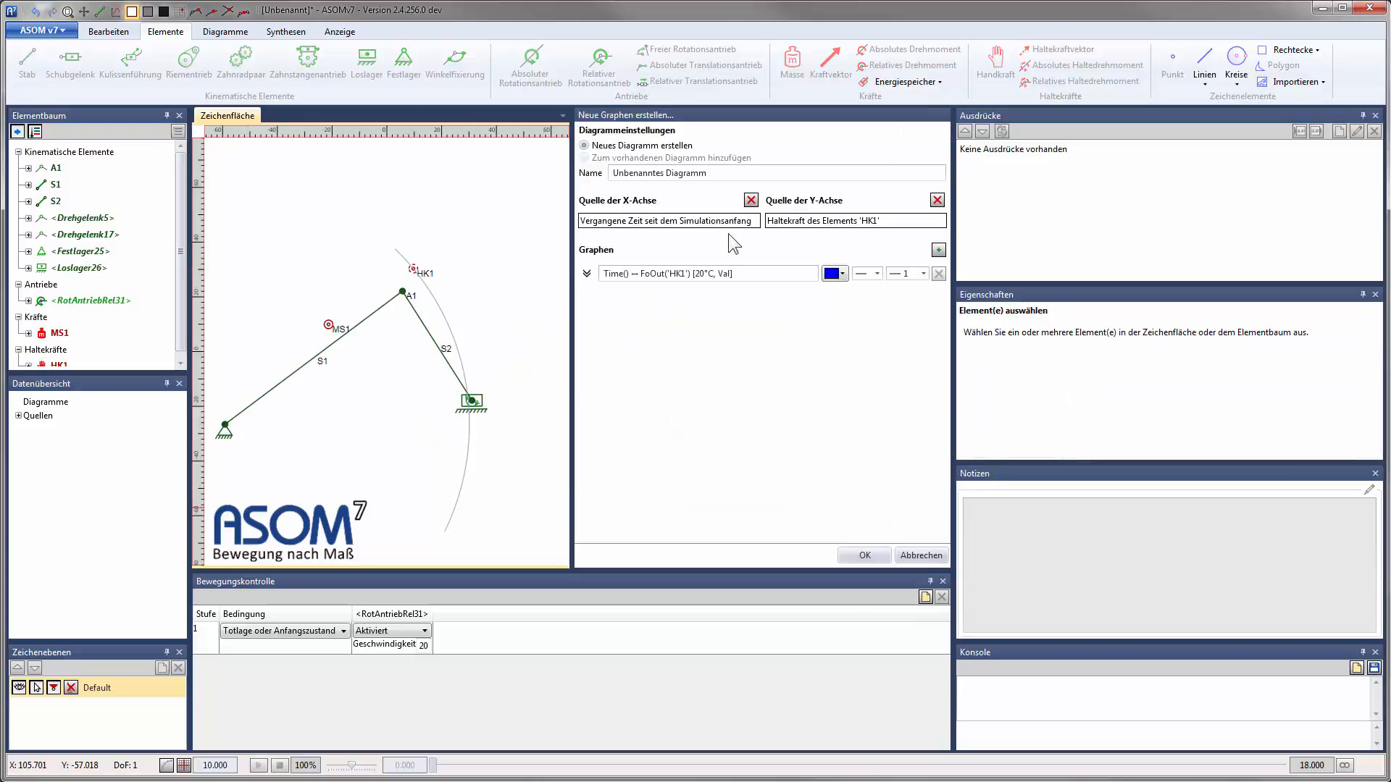
{"action": "left_click_drag", "start_coordinate": [746, 172], "coordinate": [352, 154]}
{"action": "type", "text": "H"}
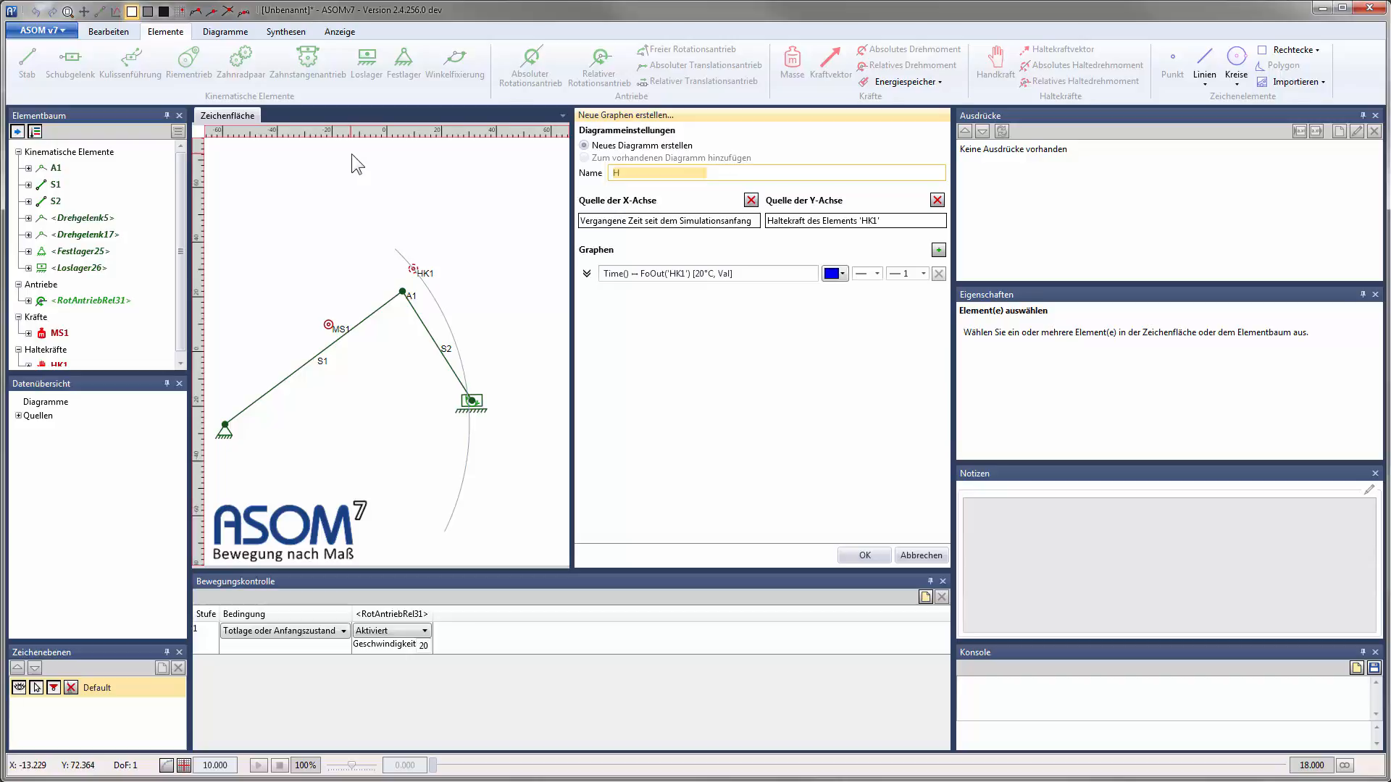
{"action": "type", "text": "K1"}
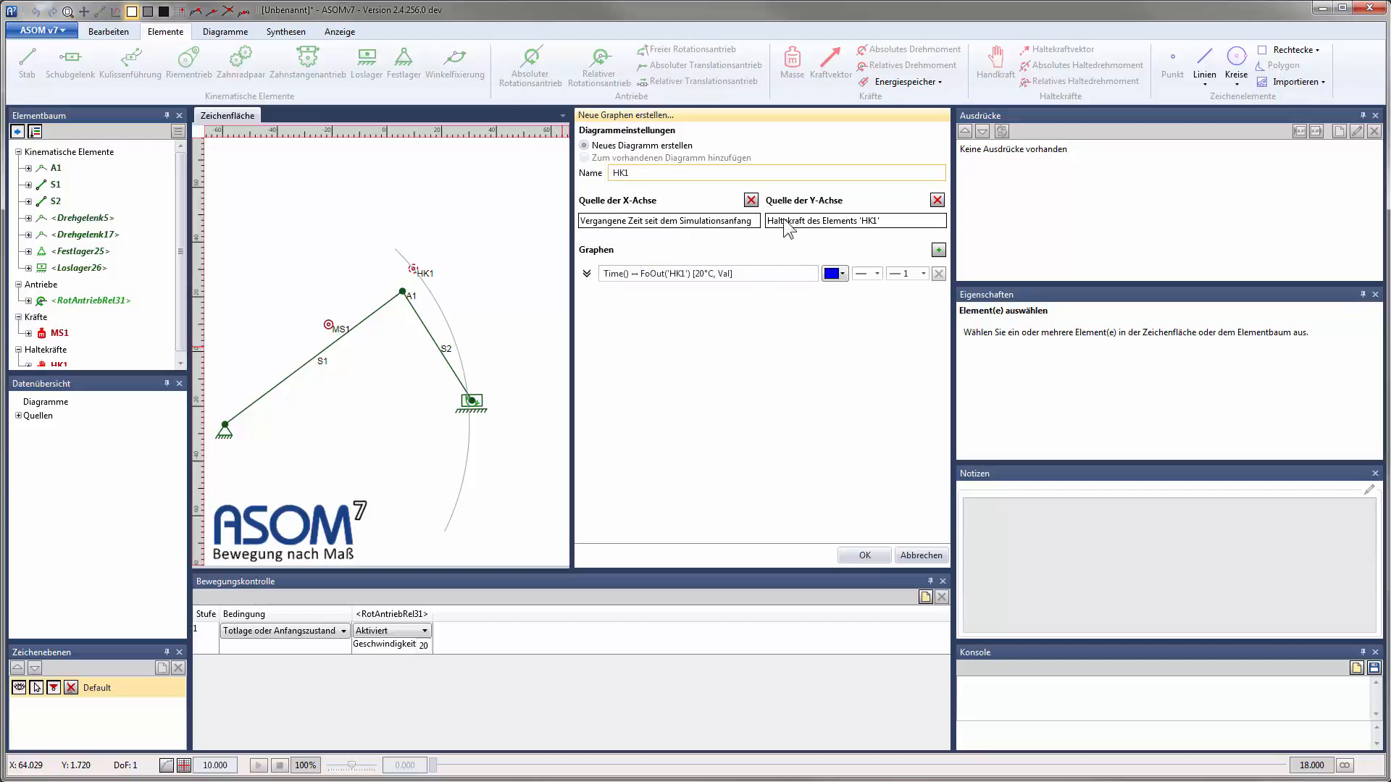
{"action": "left_click", "coordinate": [872, 555]}
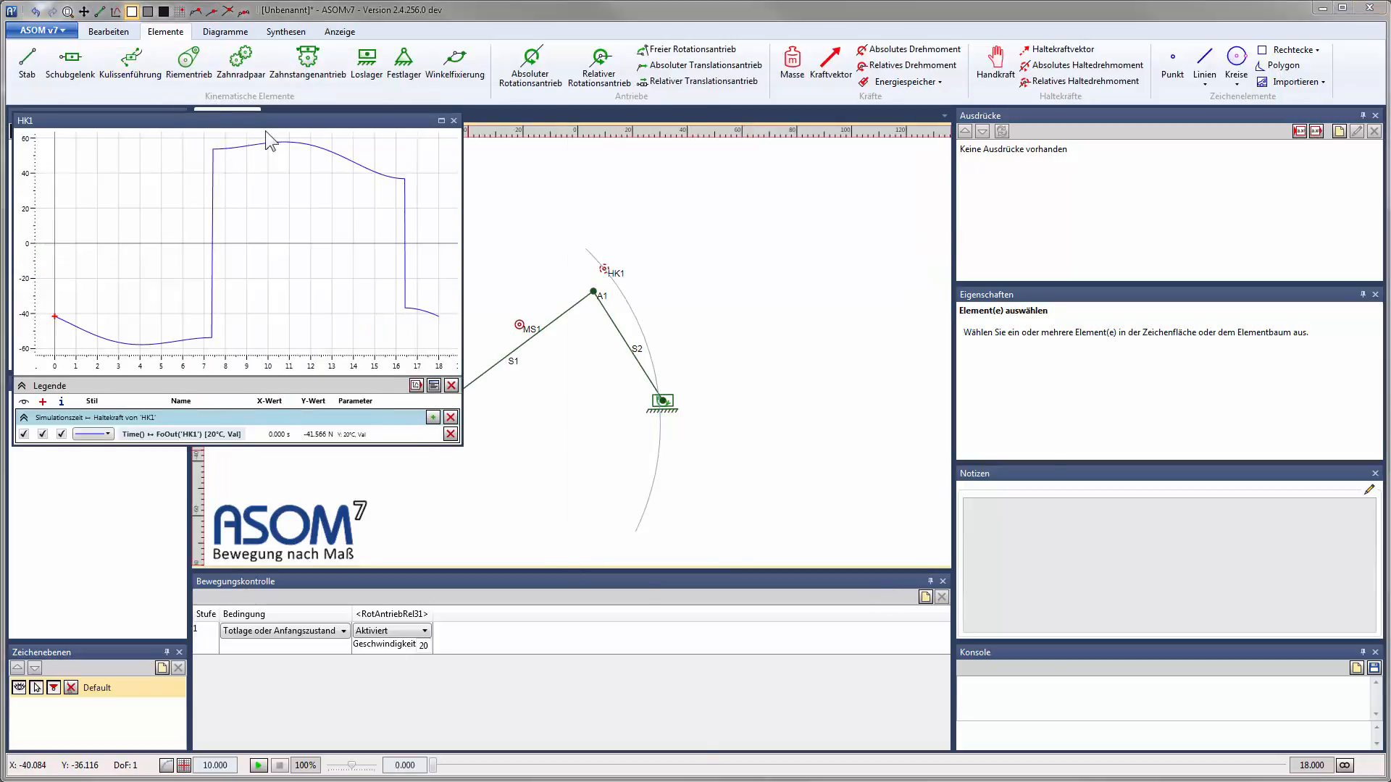
Dock the HK1 diagram together with the properties pane and enlarge its height
{"action": "left_click_drag", "start_coordinate": [216, 112], "coordinate": [1168, 375]}
{"action": "left_click_drag", "start_coordinate": [1056, 462], "coordinate": [1047, 582]}
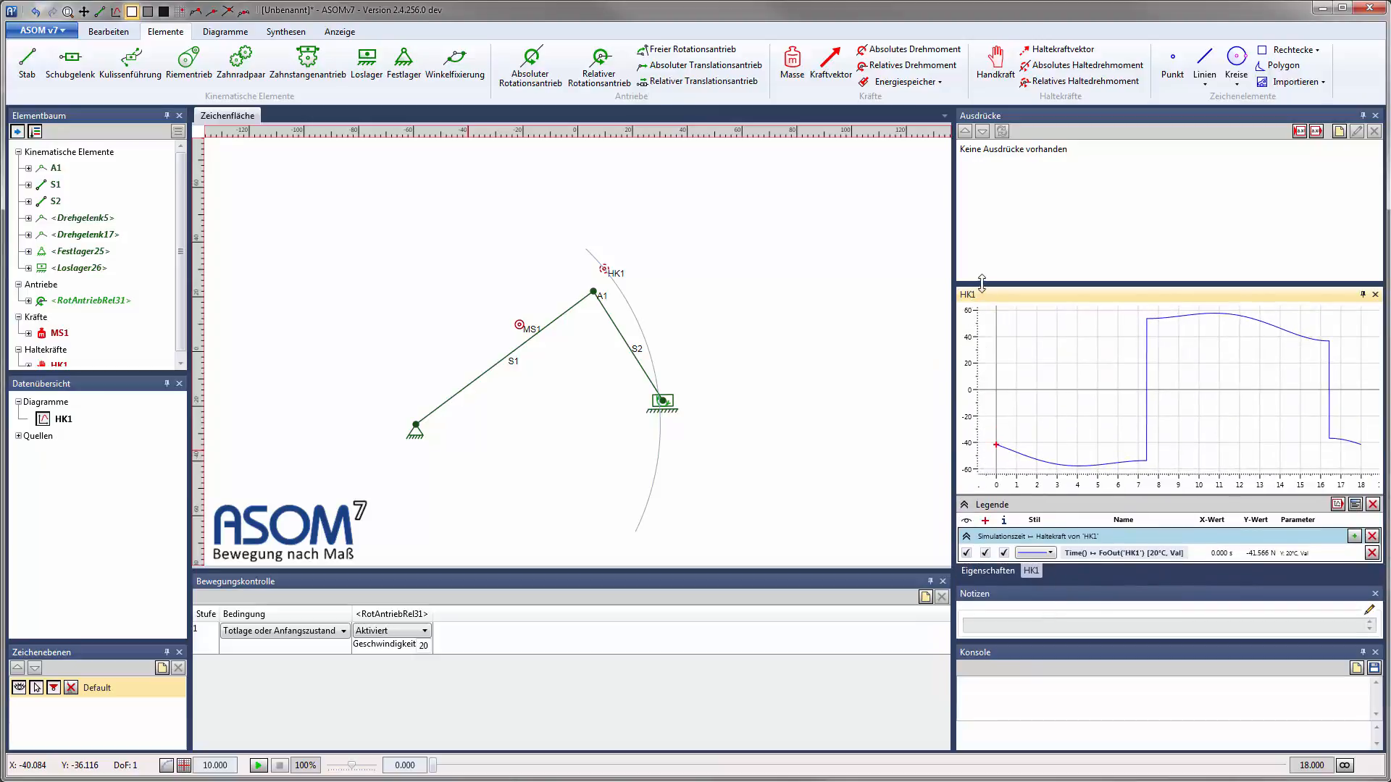
{"action": "left_click_drag", "start_coordinate": [980, 286], "coordinate": [980, 218]}
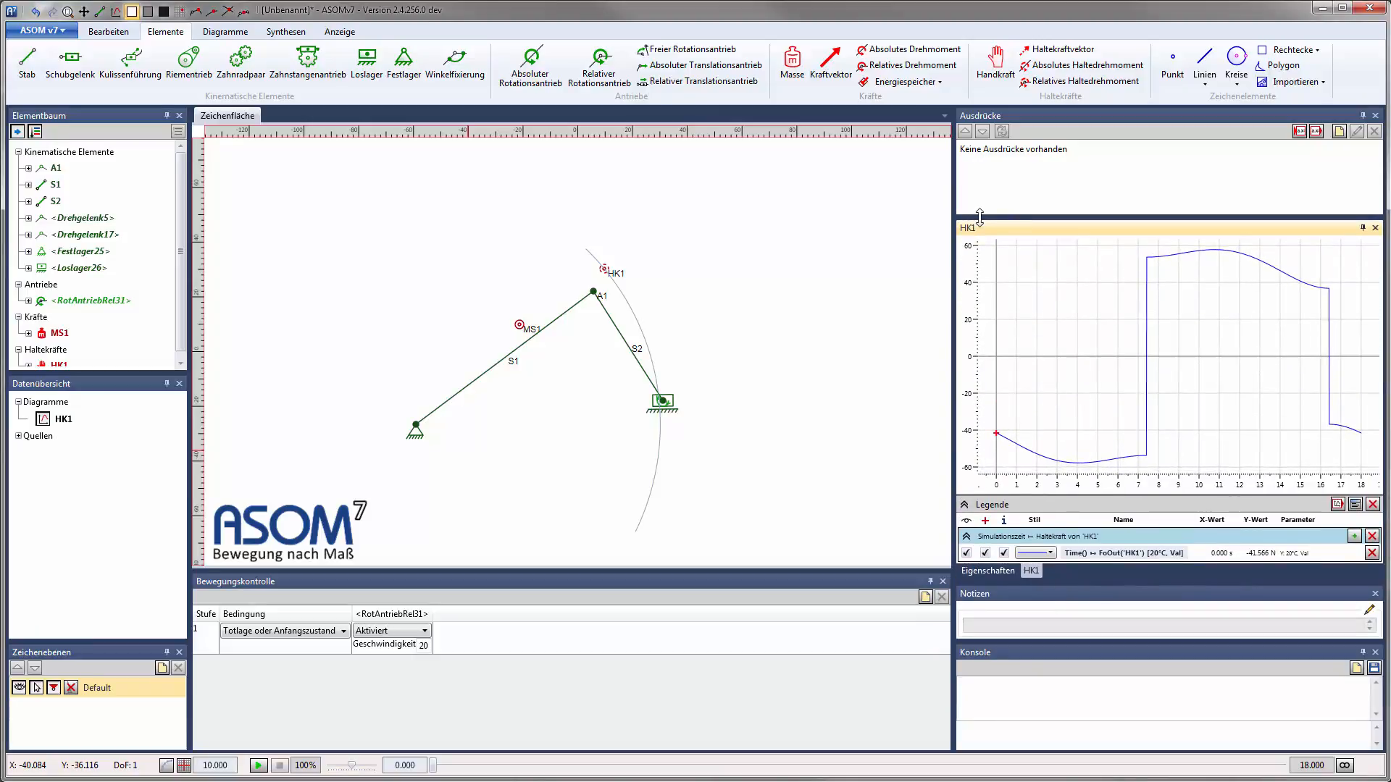
Show the movement direction of hand force HK1 and run the mechanism through its motion
{"action": "left_click", "coordinate": [607, 272]}
{"action": "right_click", "coordinate": [607, 270]}
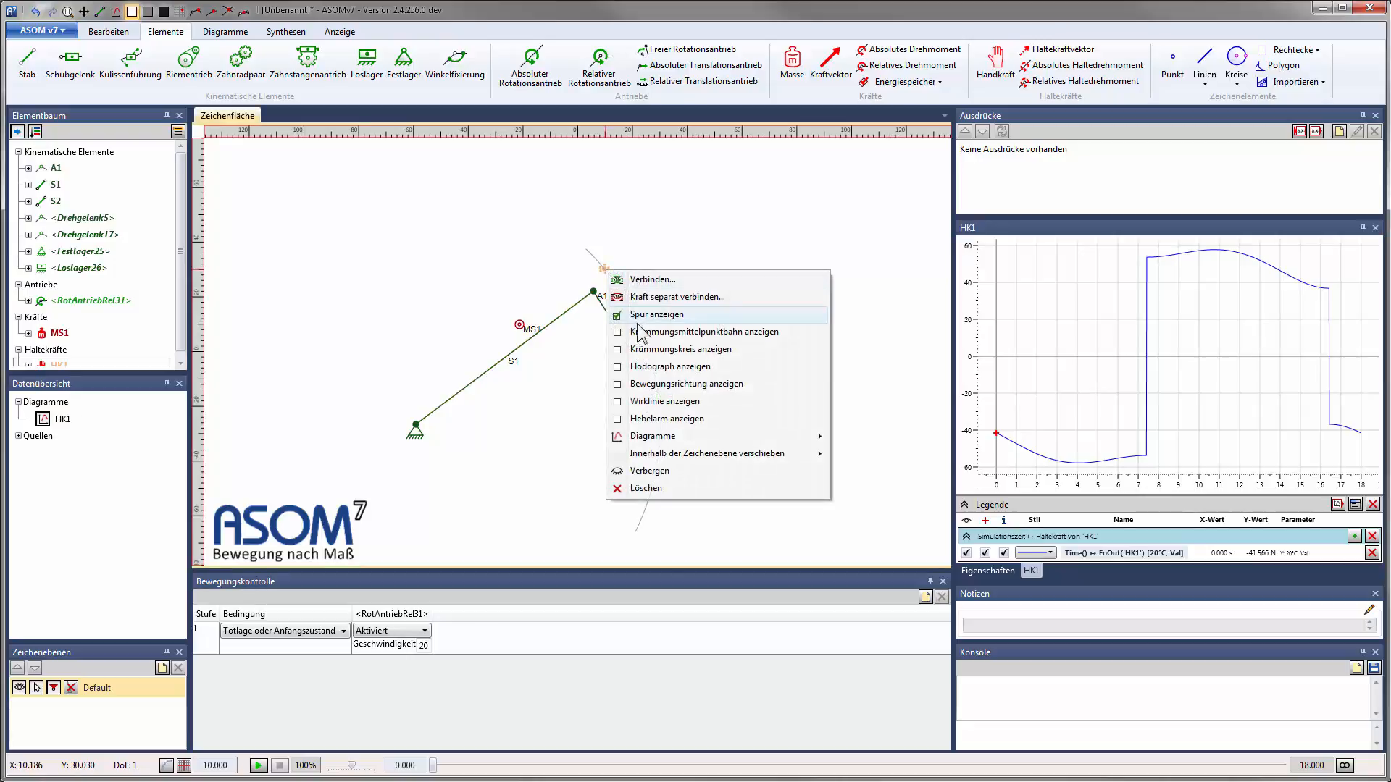
{"action": "left_click", "coordinate": [652, 383]}
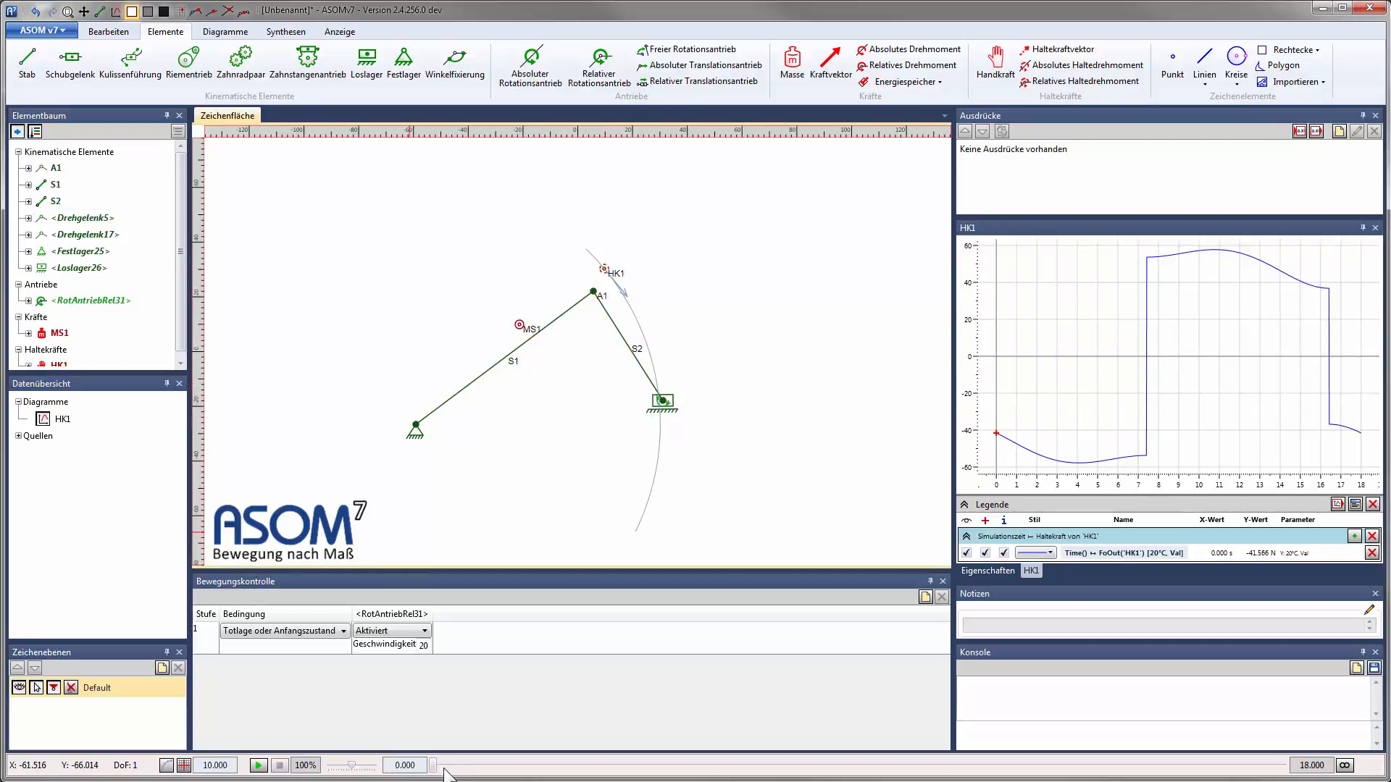
{"action": "mouse_move", "coordinate": [432, 767]}
{"action": "left_mouse_down"}
{"action": "mouse_move", "coordinate": [976, 767]}
{"action": "mouse_move", "coordinate": [607, 772]}
{"action": "mouse_move", "coordinate": [146, 709]}
{"action": "left_mouse_up"}
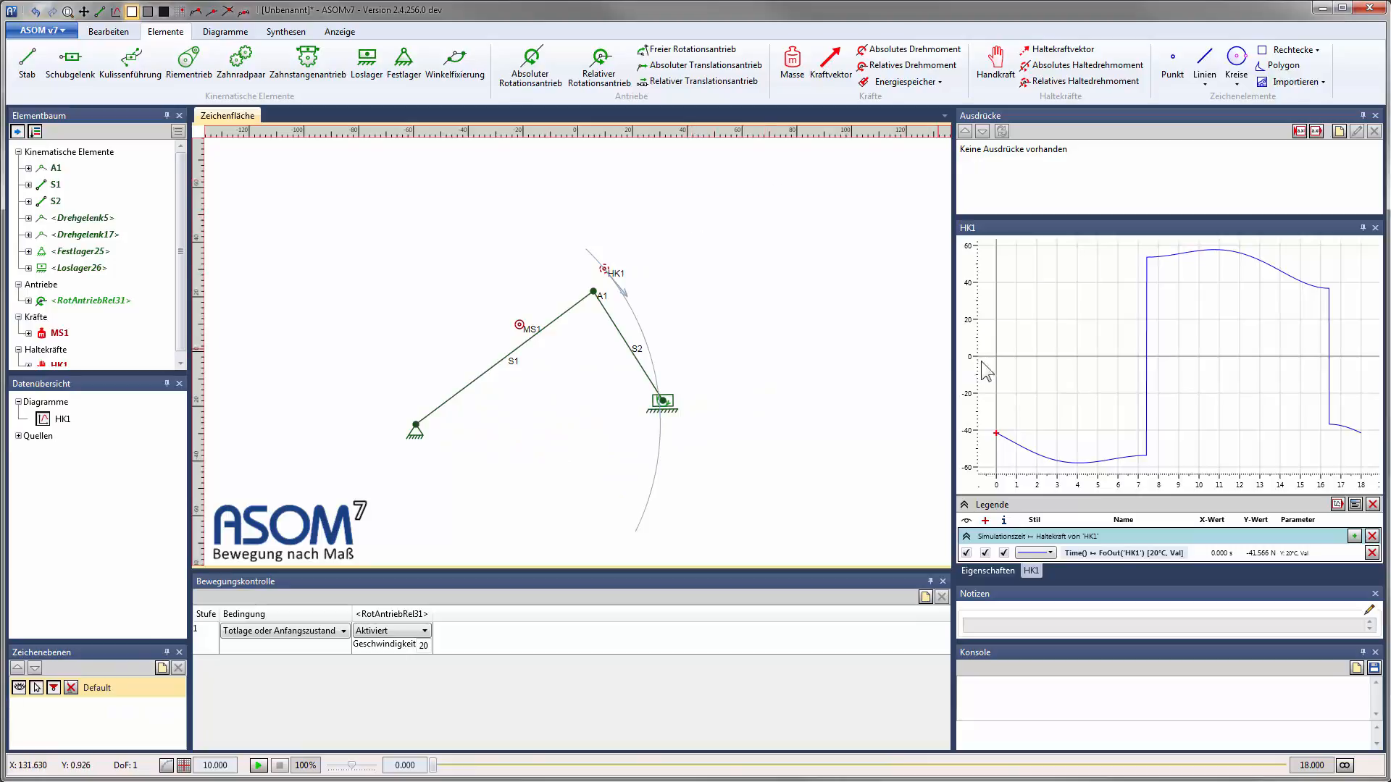
Widen the docked HK1 diagram and set up three additional holding force graphs for it
{"action": "left_click_drag", "start_coordinate": [952, 373], "coordinate": [770, 392]}
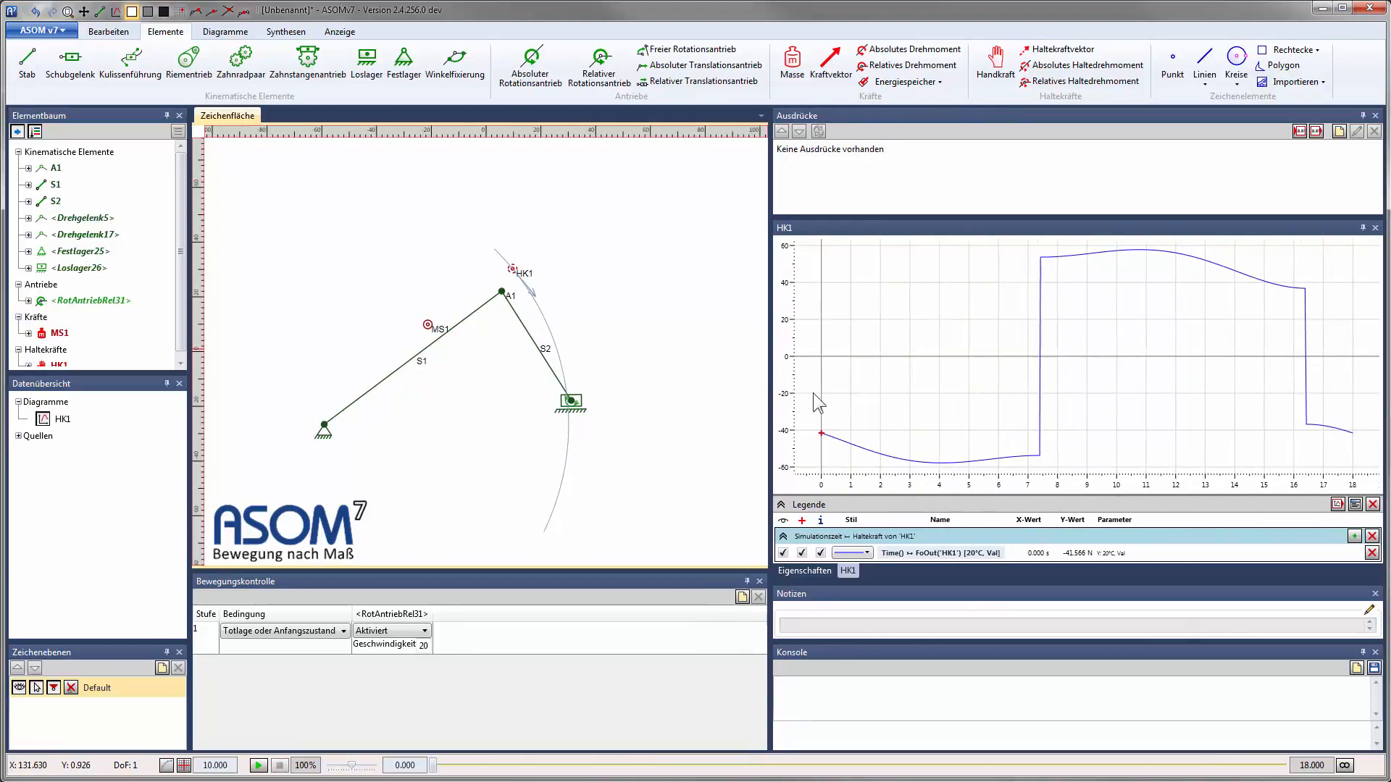
{"action": "left_click", "coordinate": [1355, 538]}
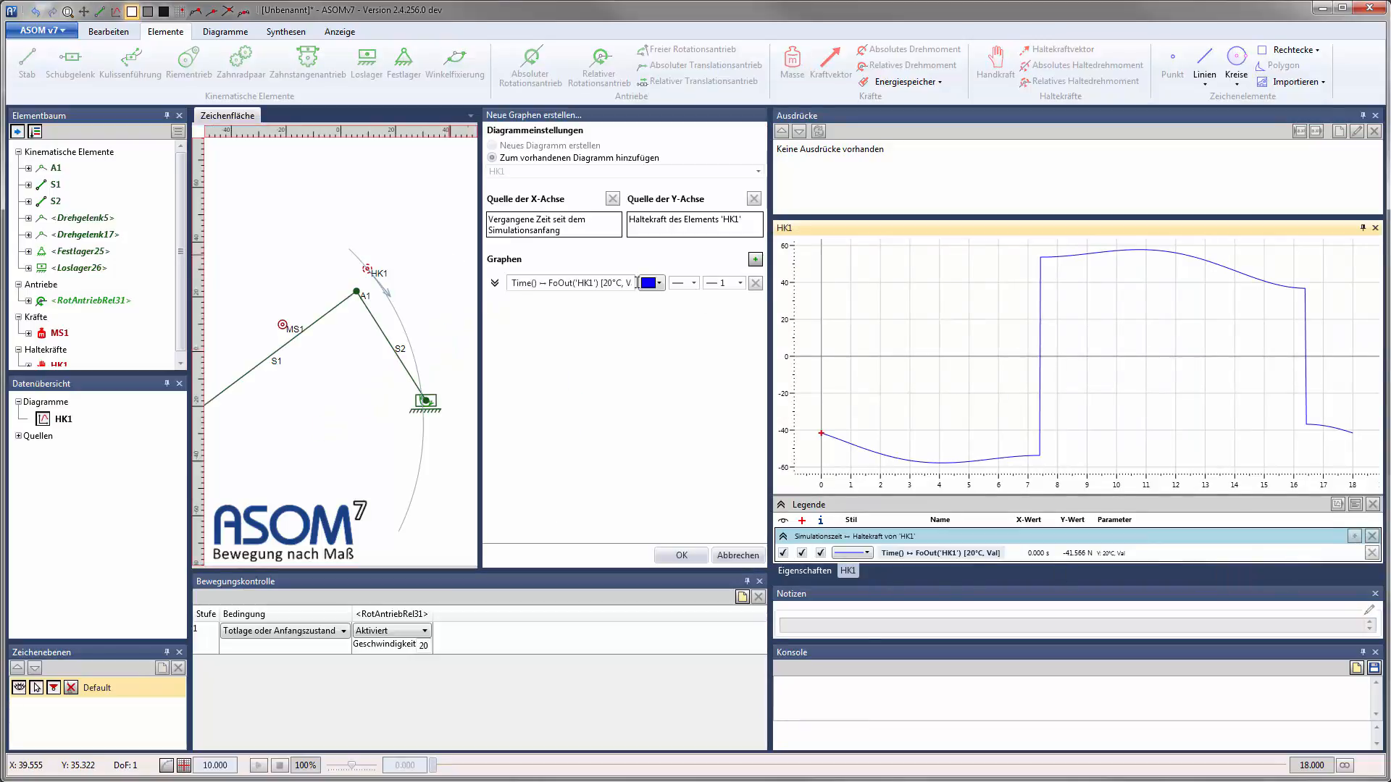
{"action": "left_click", "coordinate": [756, 259]}
{"action": "left_click", "coordinate": [756, 260]}
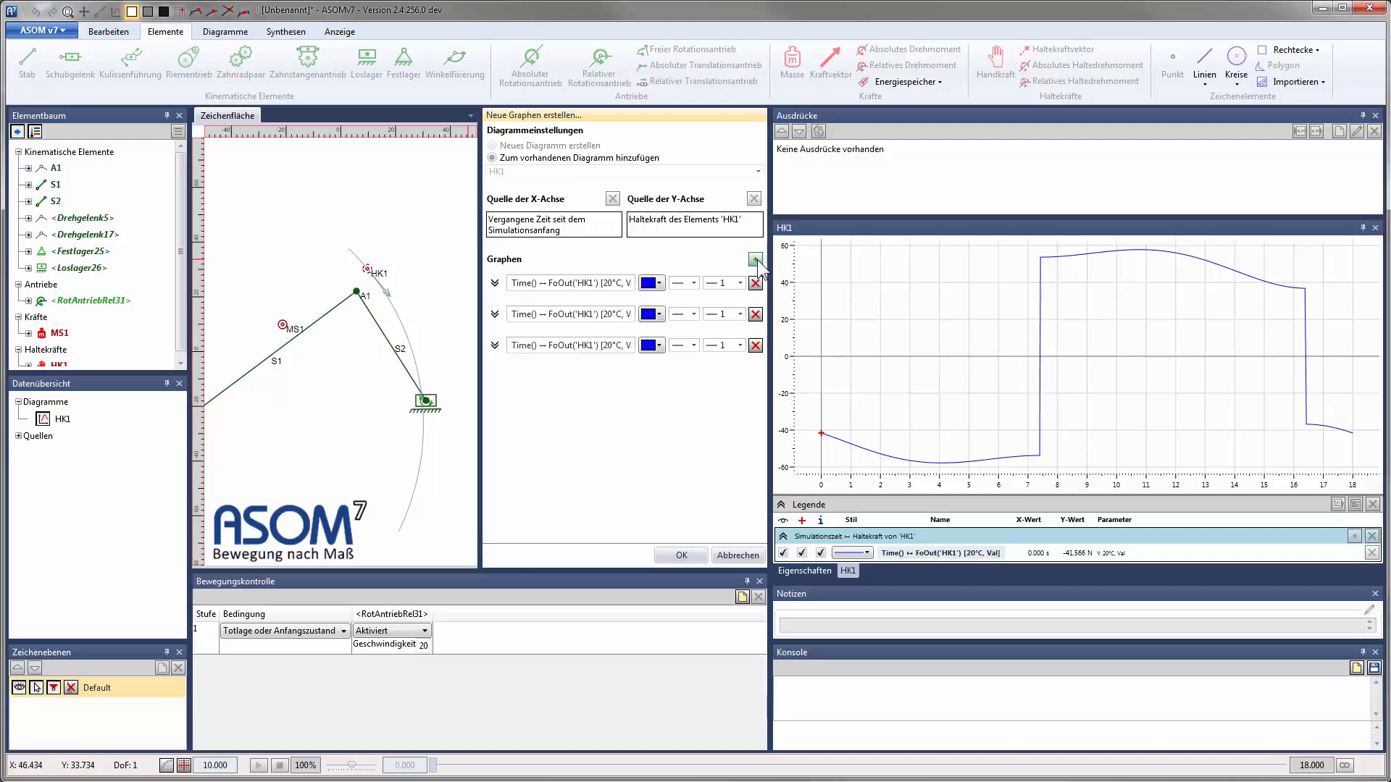
Set the Y parameter of the first new graph to X-Projektion and of the second to Y-Projektion
{"action": "left_click", "coordinate": [495, 283]}
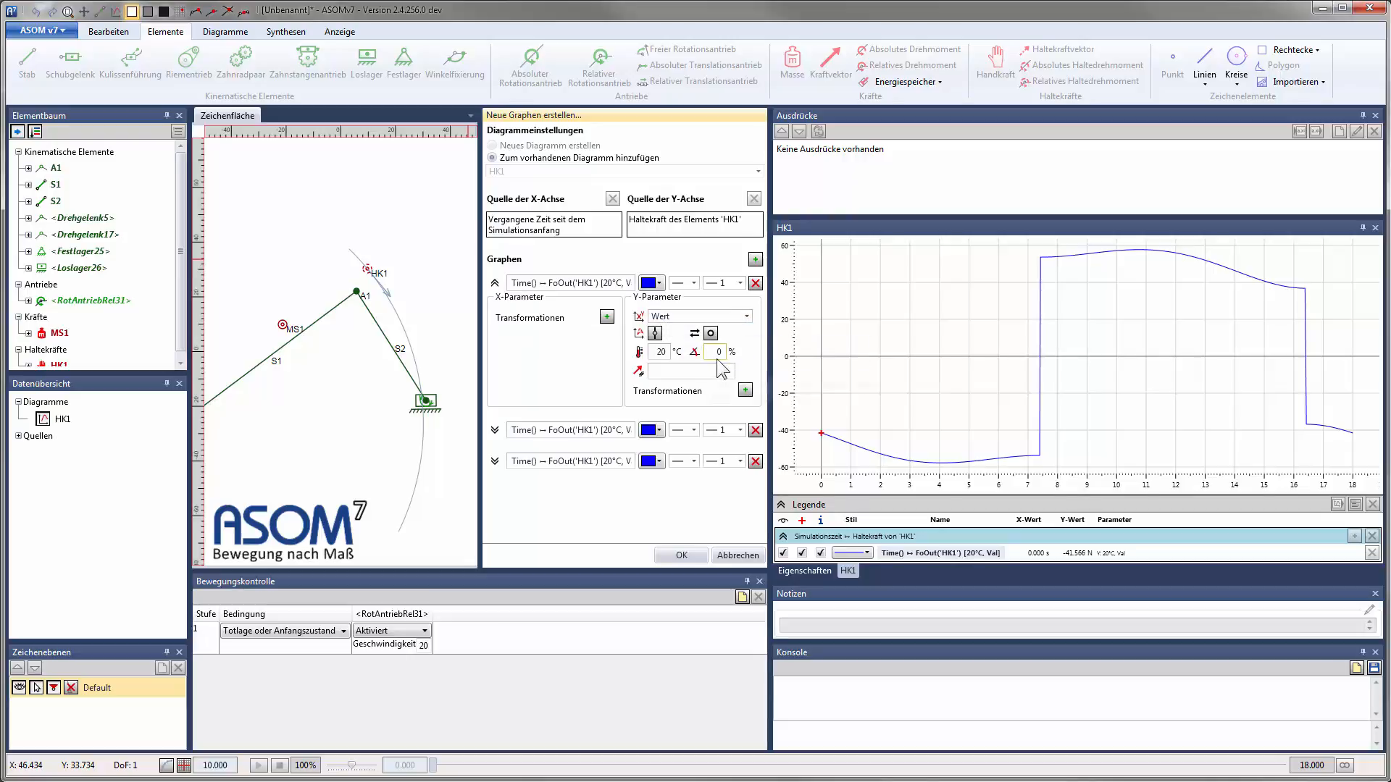
{"action": "left_click", "coordinate": [746, 317]}
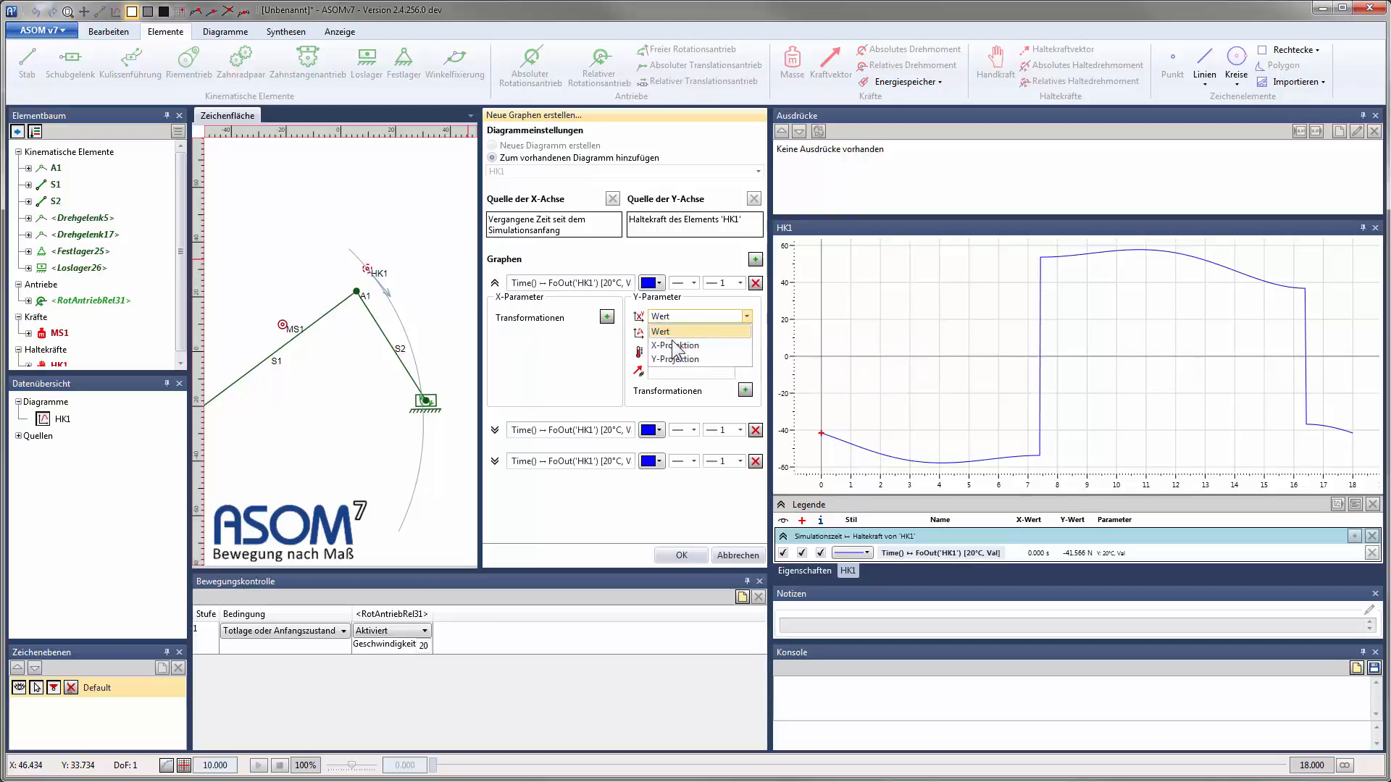
{"action": "left_click", "coordinate": [676, 345]}
{"action": "left_click", "coordinate": [745, 317]}
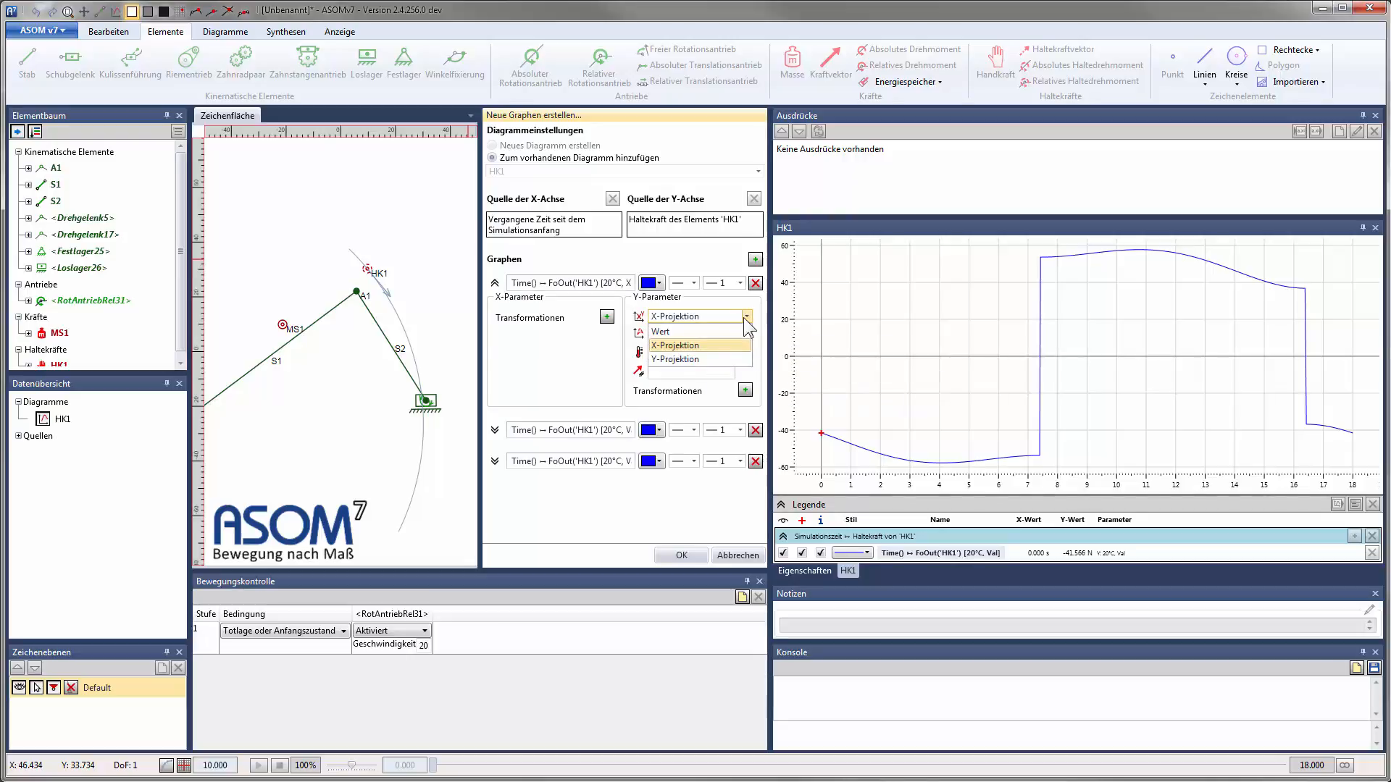
{"action": "left_click", "coordinate": [745, 317]}
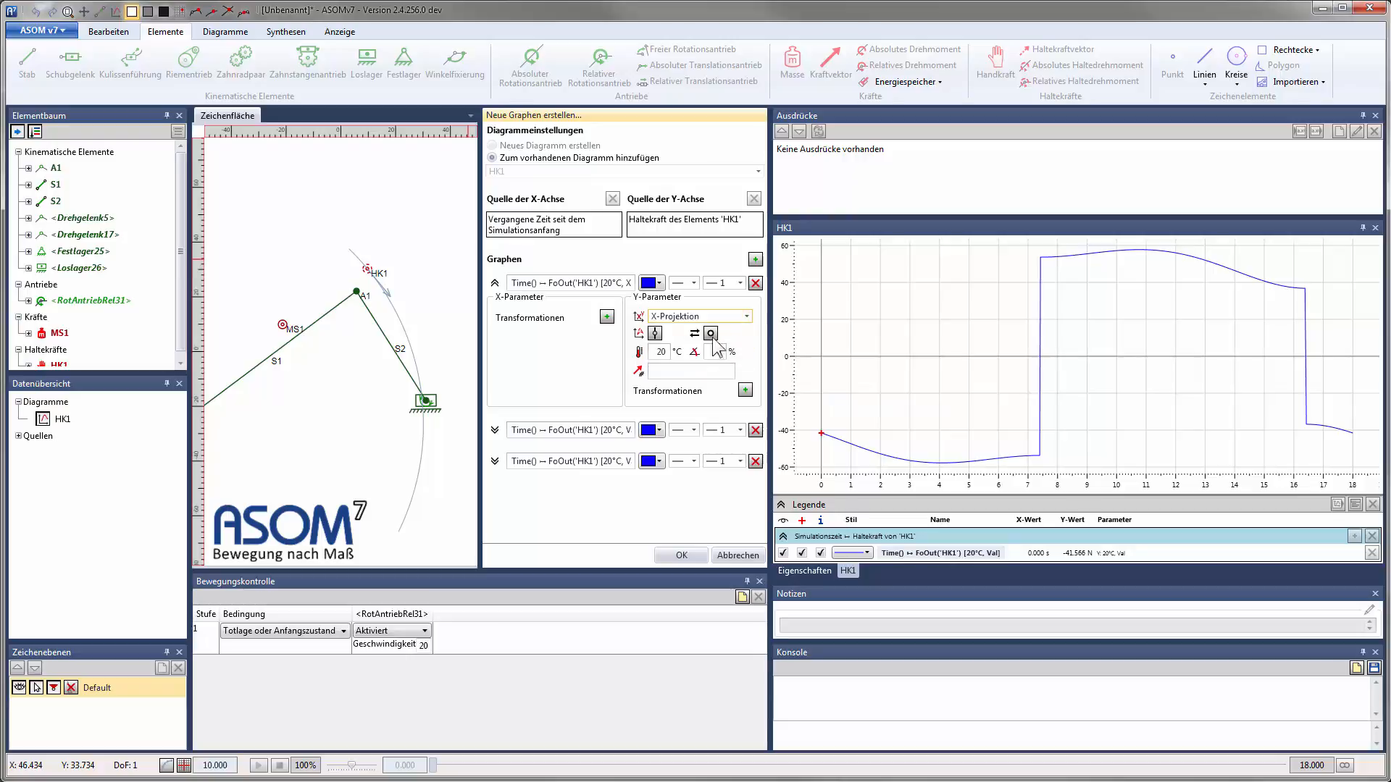
{"action": "left_click", "coordinate": [495, 429]}
{"action": "left_click", "coordinate": [697, 462]}
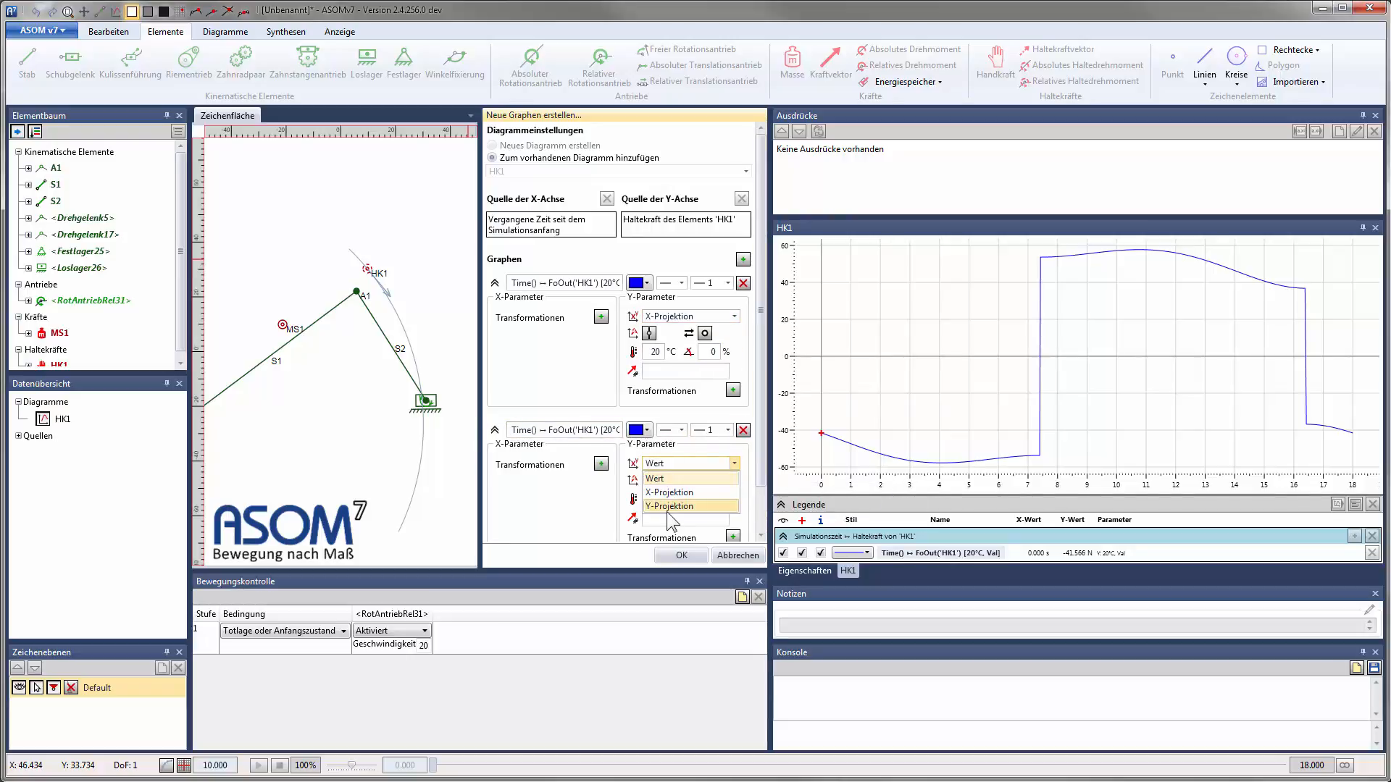
{"action": "left_click", "coordinate": [667, 509]}
{"action": "scroll", "coordinate": [756, 362], "scroll_direction": "down", "scroll_amount": 2}
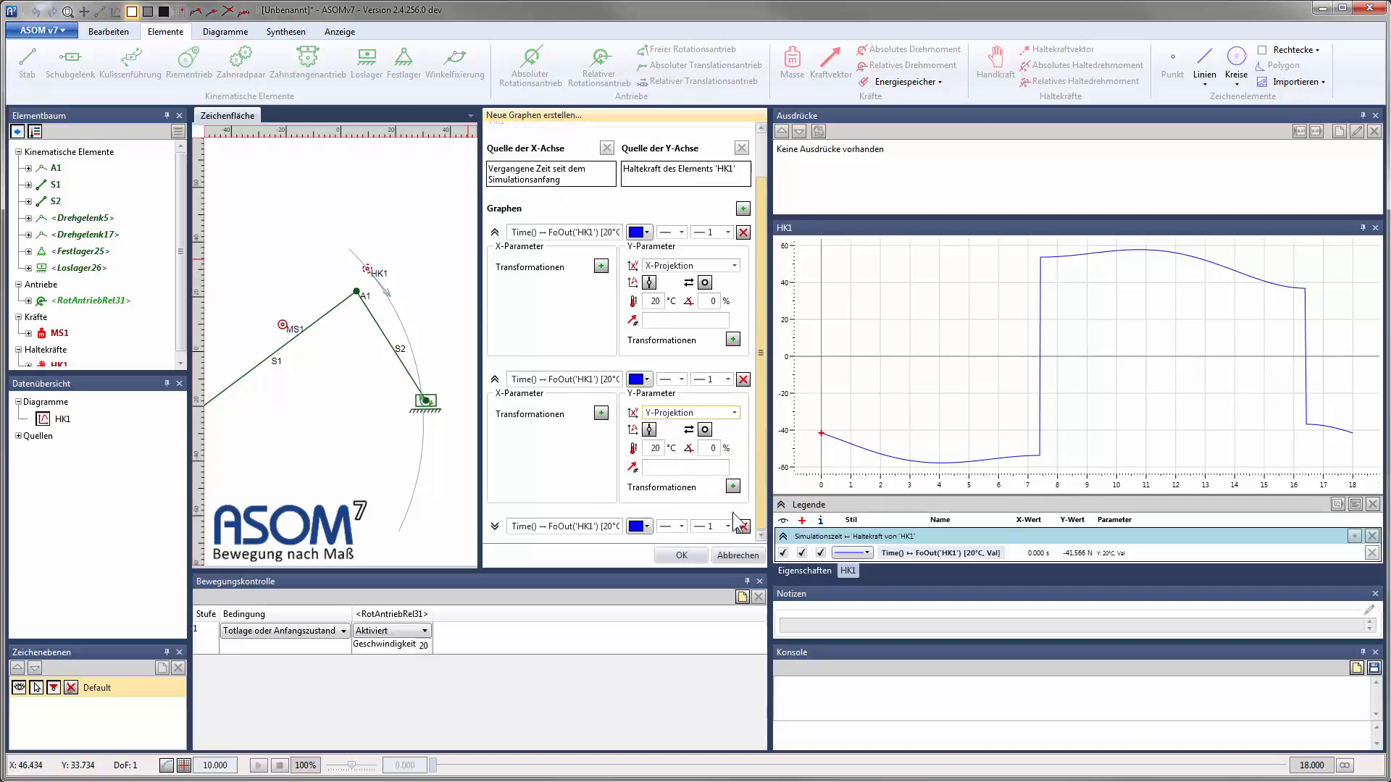
Give the X-projection graph a dashed line and the Y-projection graph a dotted line
{"action": "left_click", "coordinate": [681, 232]}
{"action": "left_click", "coordinate": [672, 262]}
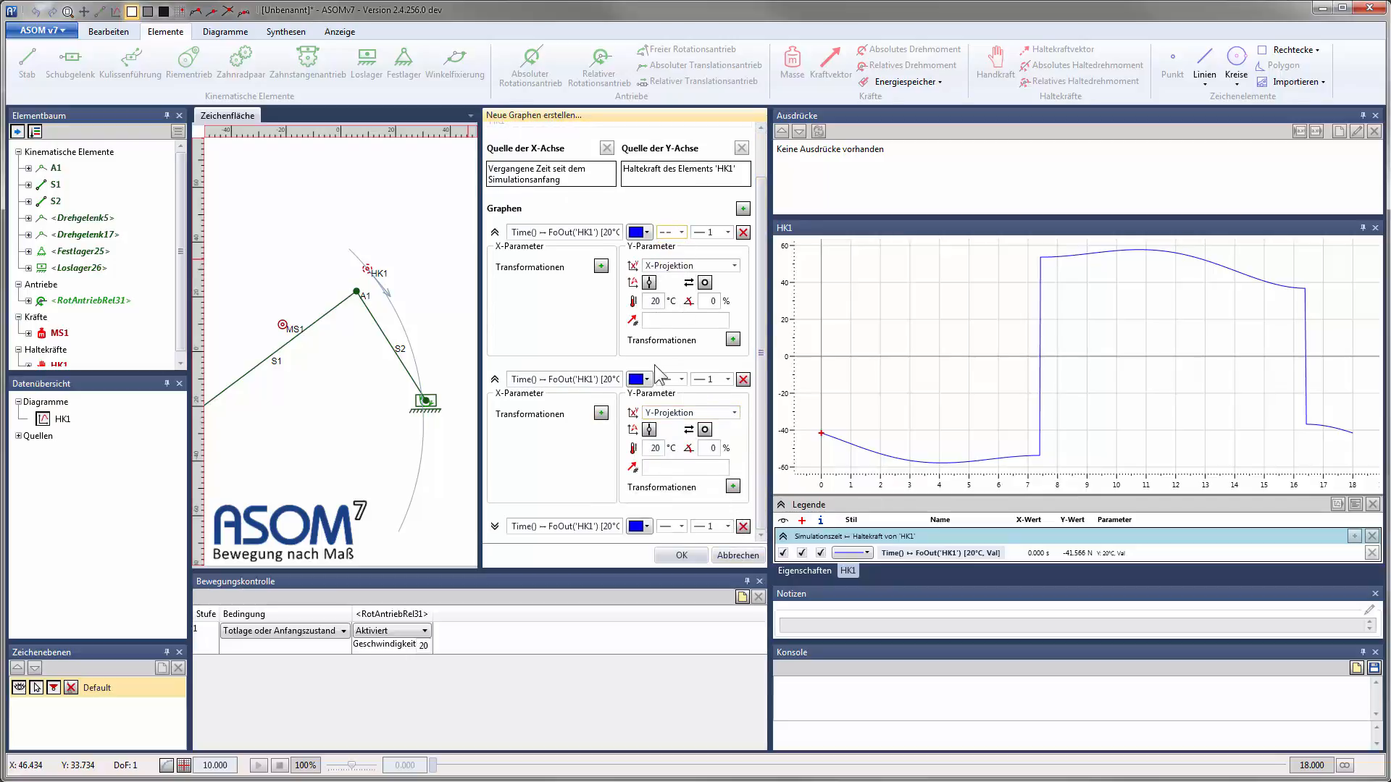
{"action": "left_click", "coordinate": [681, 379]}
{"action": "left_click", "coordinate": [670, 426]}
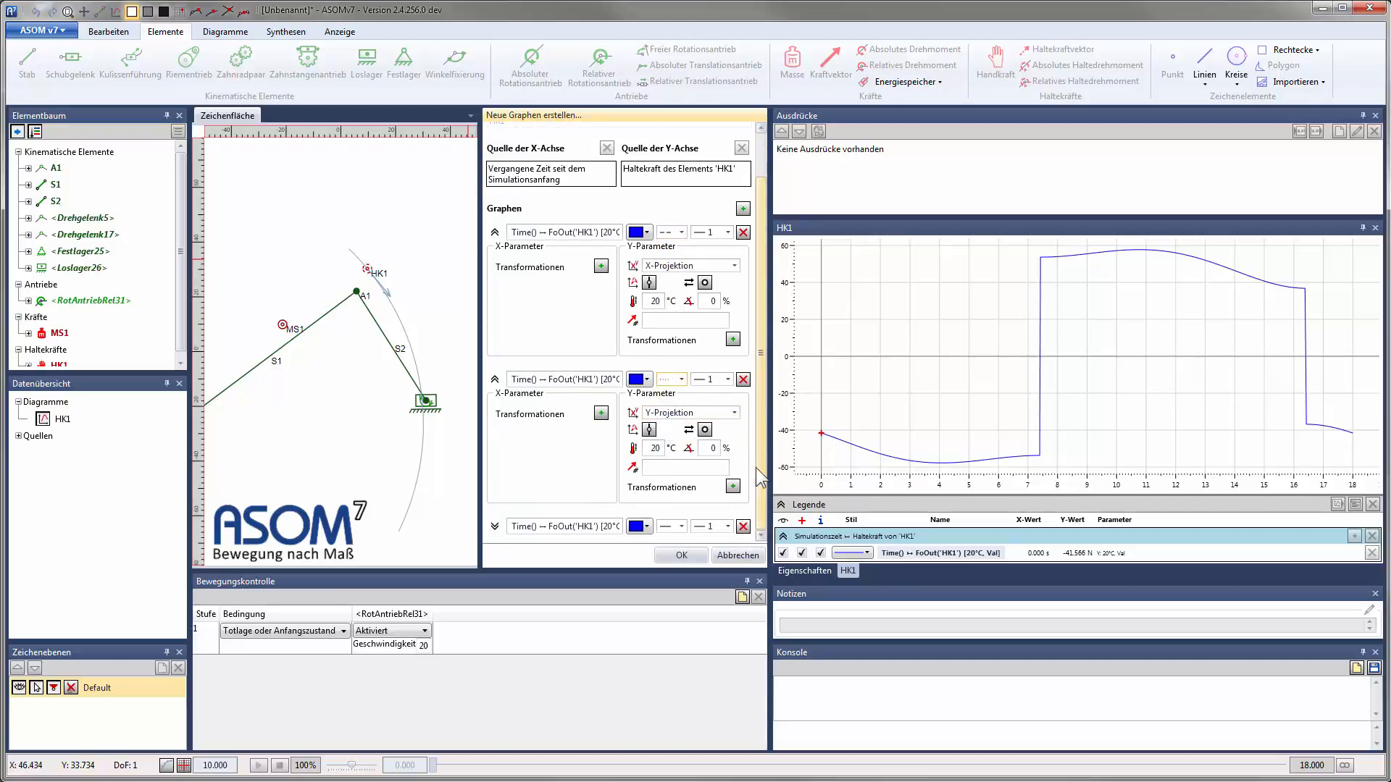
Colour the third new graph magenta with an Abs transformation on its Y value, and add the graphs to the diagram
{"action": "left_click", "coordinate": [495, 525]}
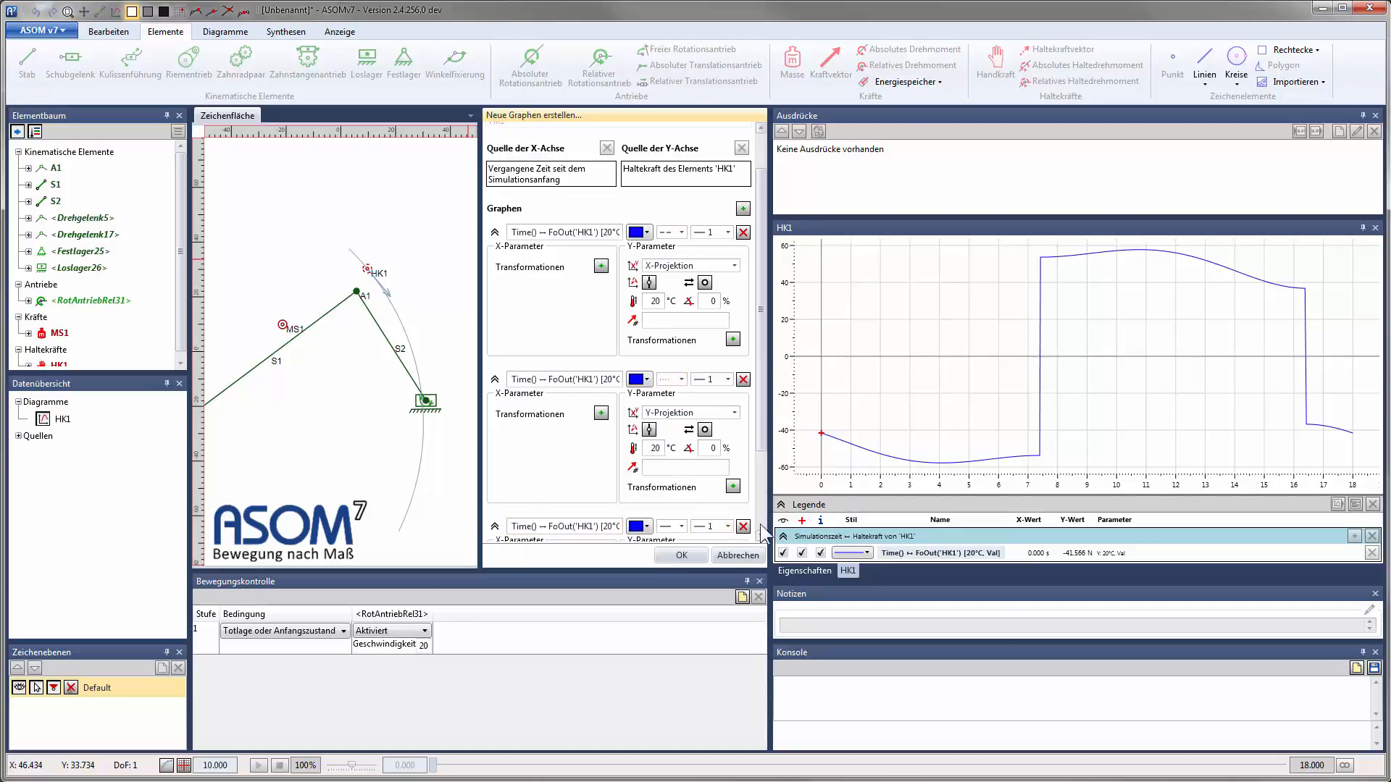
{"action": "scroll", "coordinate": [760, 532], "scroll_direction": "down", "scroll_amount": 3}
{"action": "left_click", "coordinate": [647, 411]}
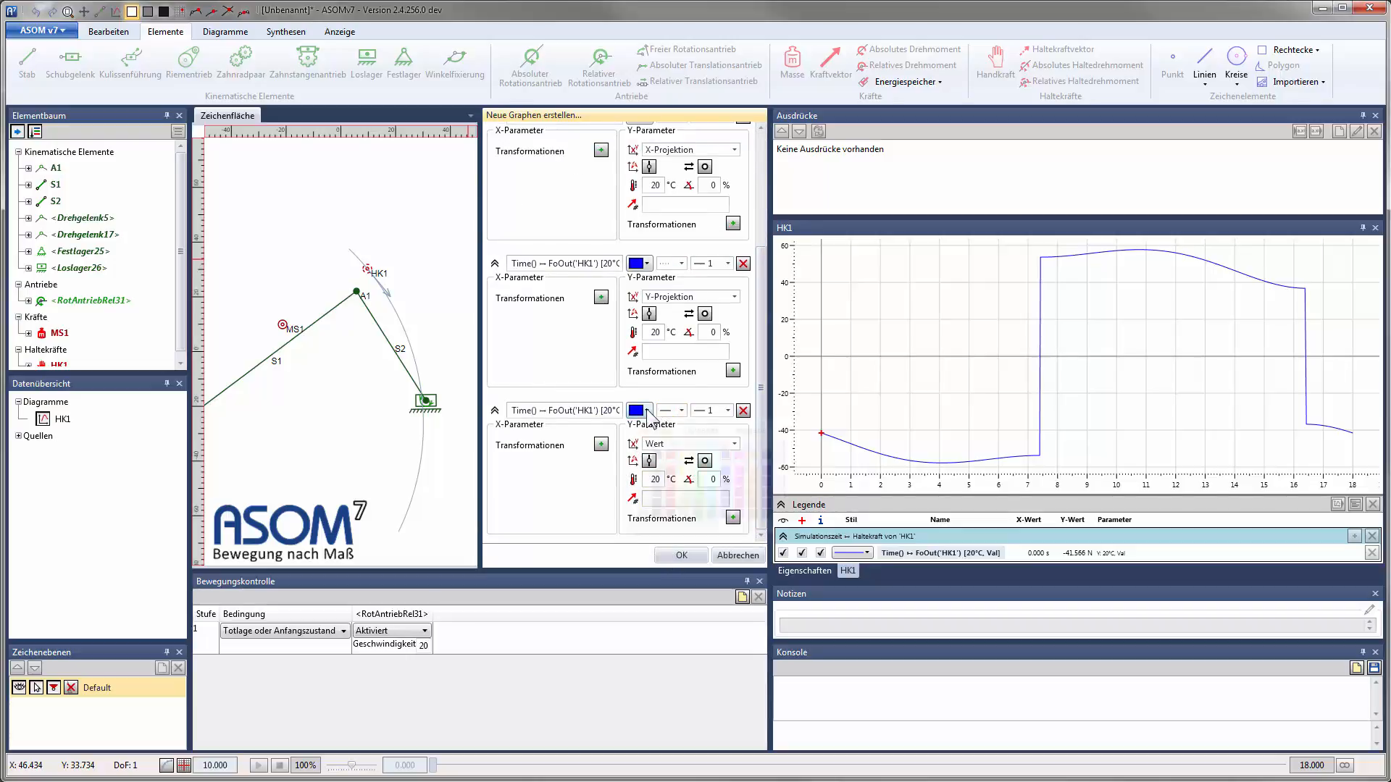
{"action": "left_click", "coordinate": [739, 454]}
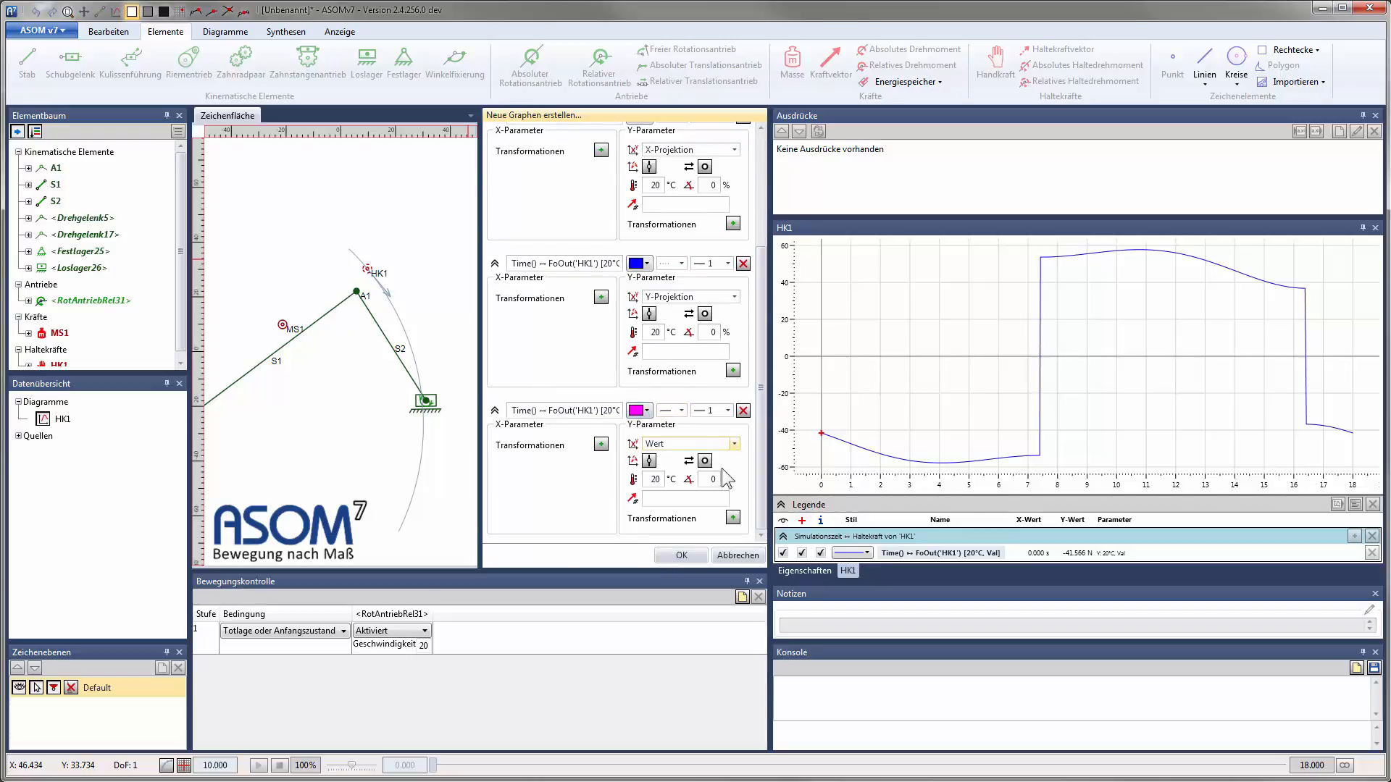
{"action": "left_click", "coordinate": [733, 517]}
{"action": "left_click", "coordinate": [762, 523]}
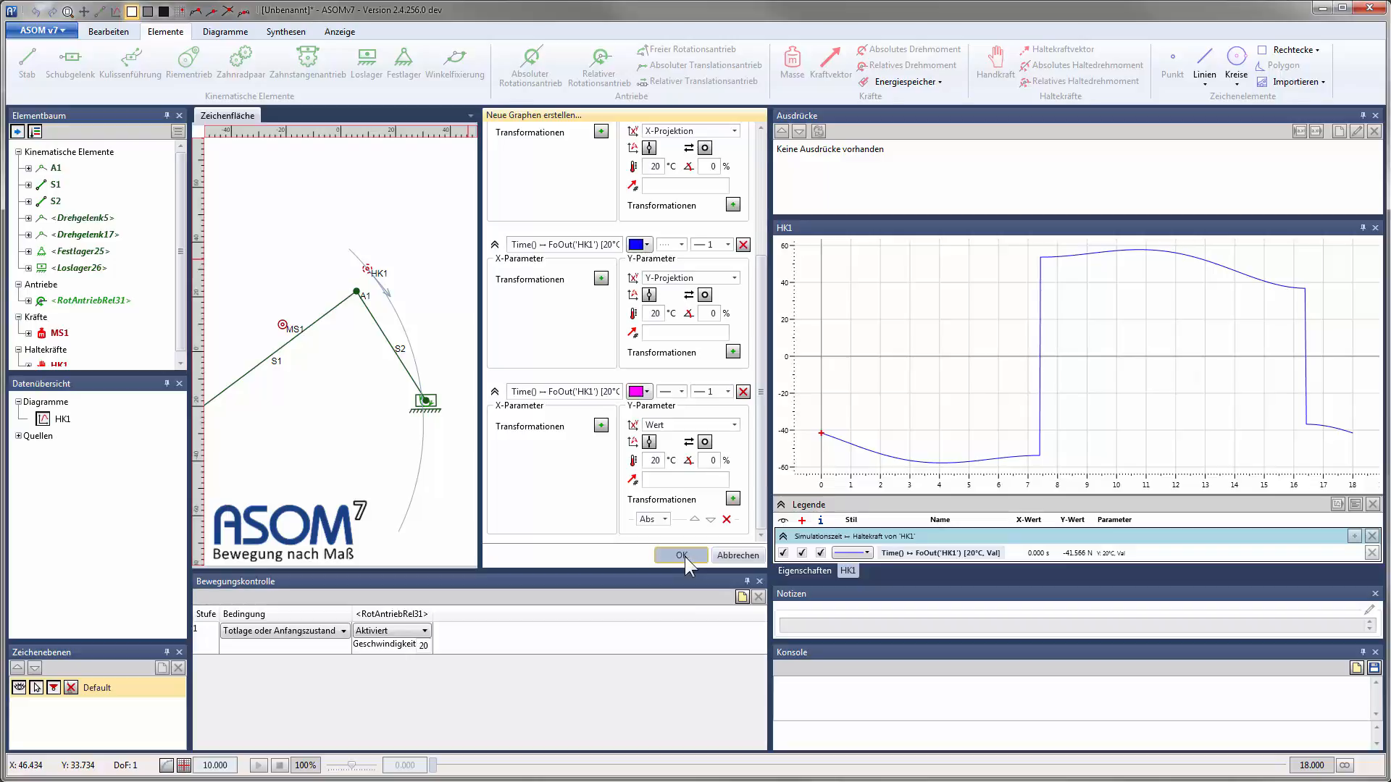
{"action": "left_click", "coordinate": [682, 555]}
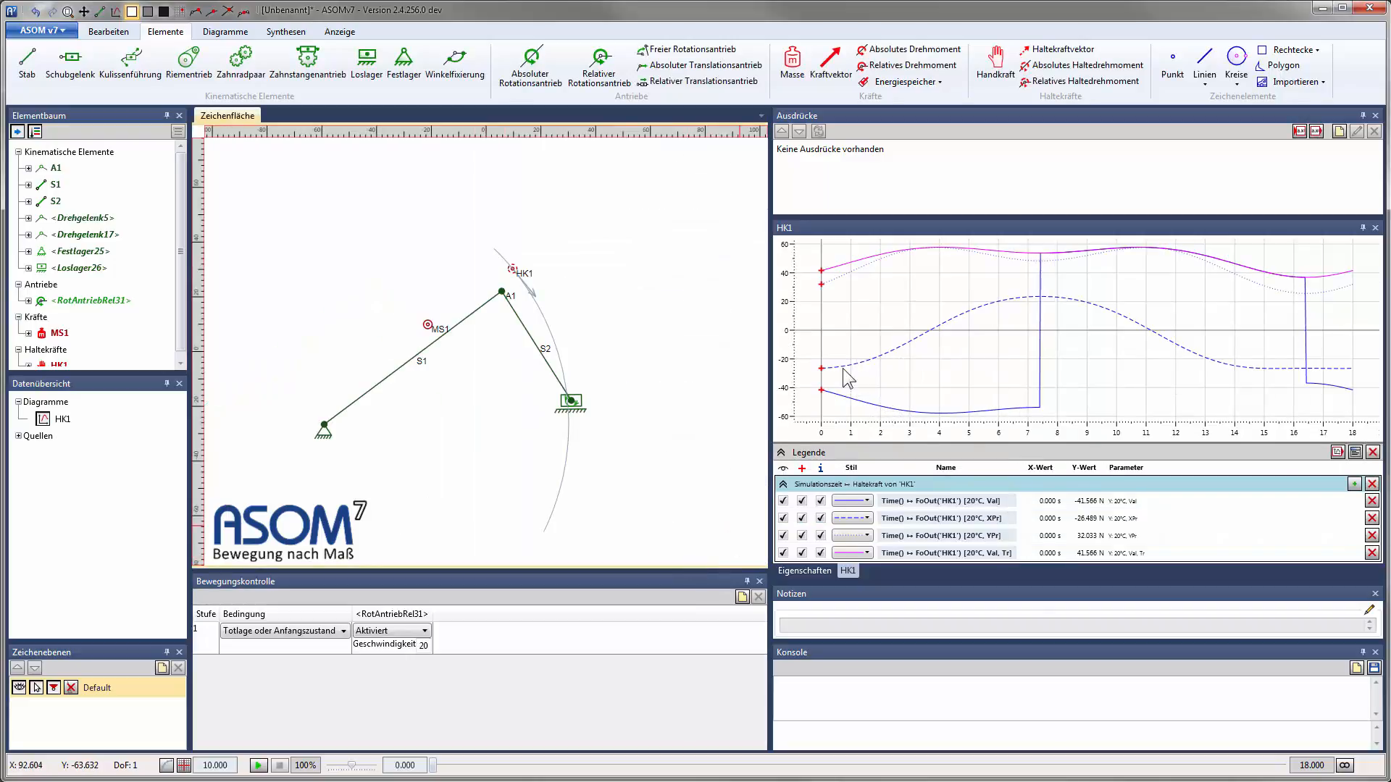
Shorten the legend name of the solid blue graph to Time() ↔ FoOut('HK1')
{"action": "mouse_move", "coordinate": [846, 364]}
{"action": "mouse_move", "coordinate": [848, 273]}
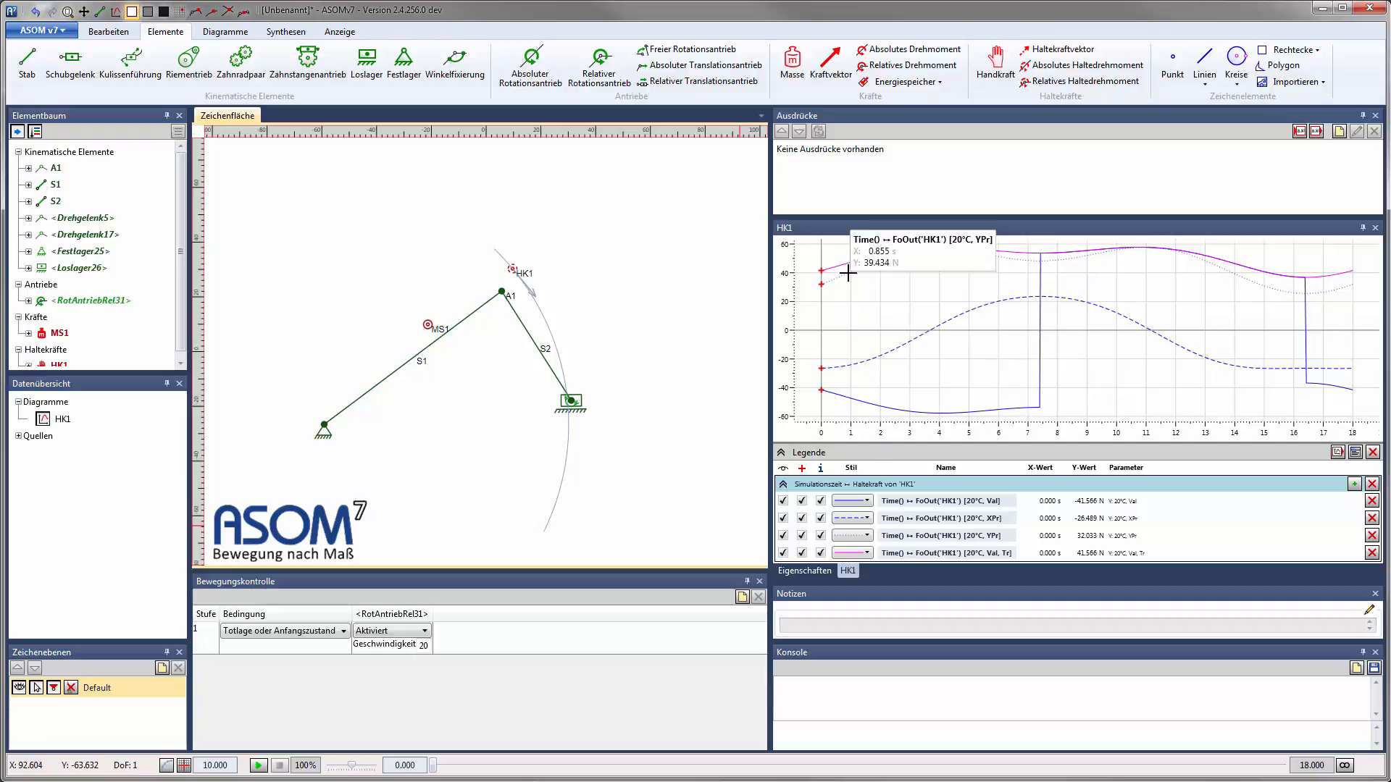
{"action": "left_click", "coordinate": [1004, 502]}
{"action": "left_click", "coordinate": [1005, 500]}
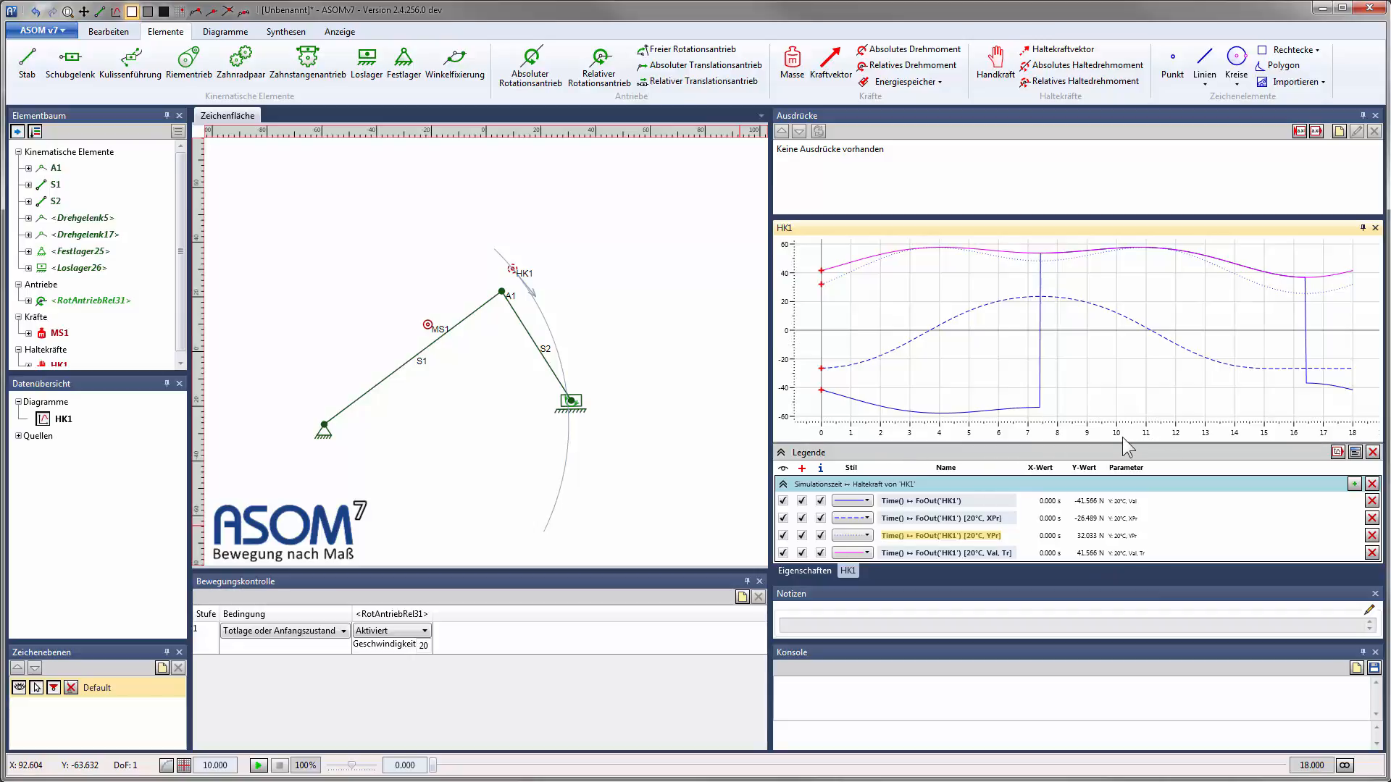
Move the simulation to about 3.57 s to examine the graph values in the legend and return to the start
{"action": "left_click_drag", "start_coordinate": [437, 765], "coordinate": [602, 765]}
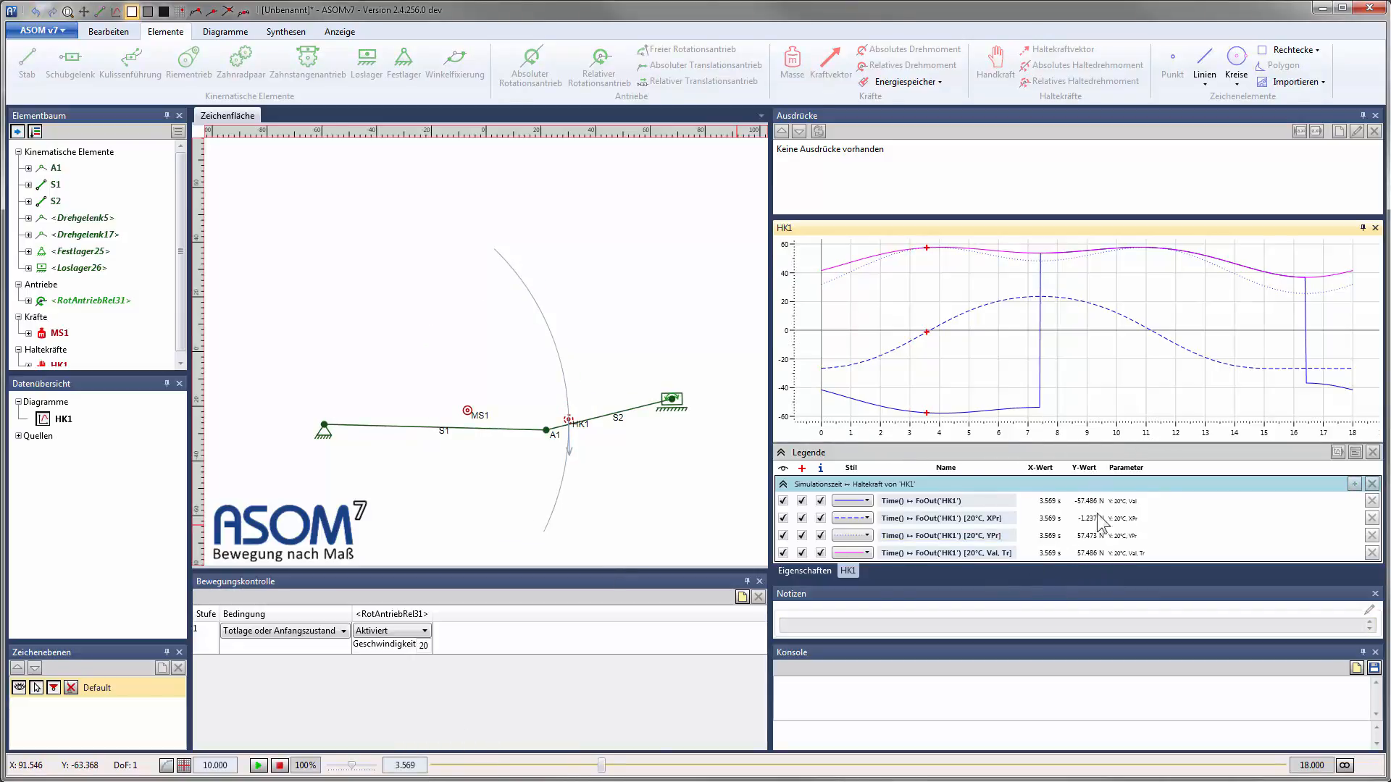
{"action": "left_click_drag", "start_coordinate": [602, 766], "coordinate": [272, 714]}
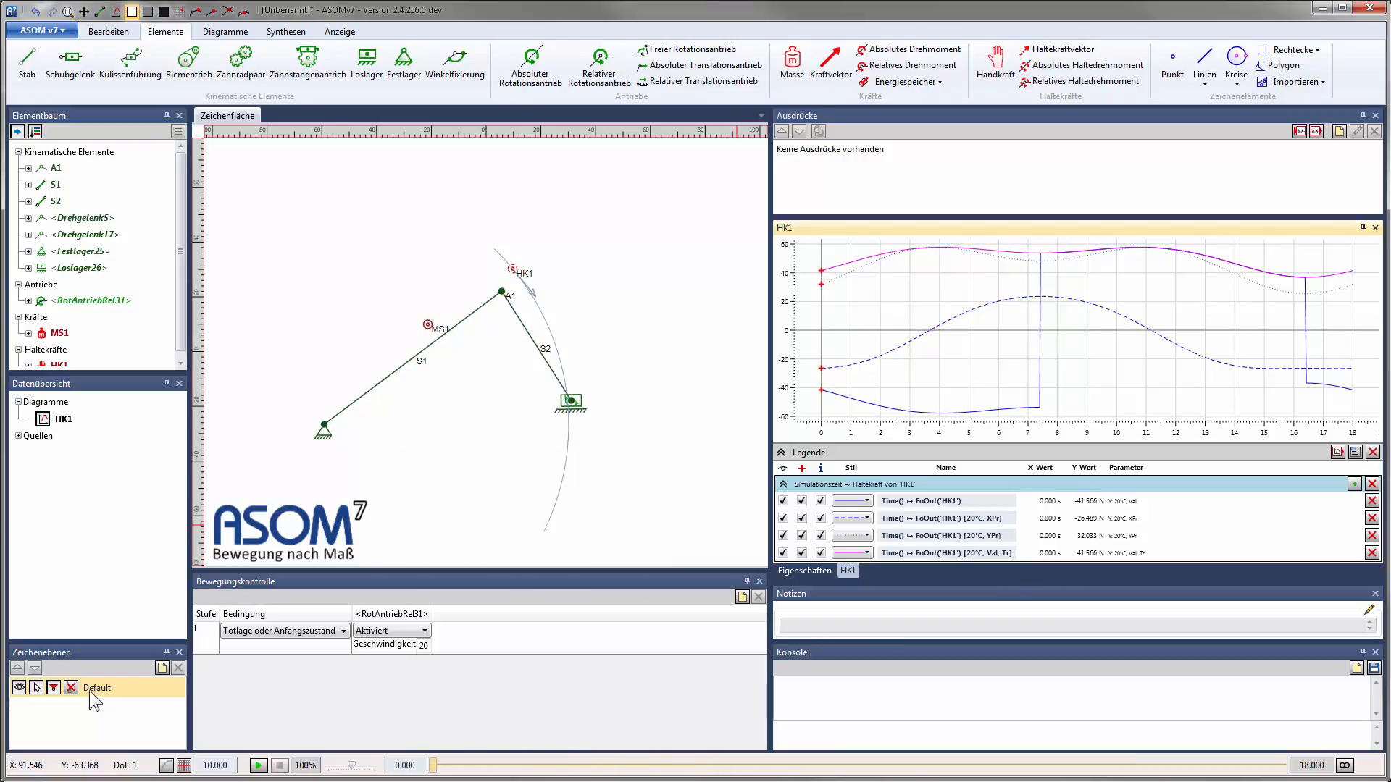
{"action": "left_click", "coordinate": [459, 233]}
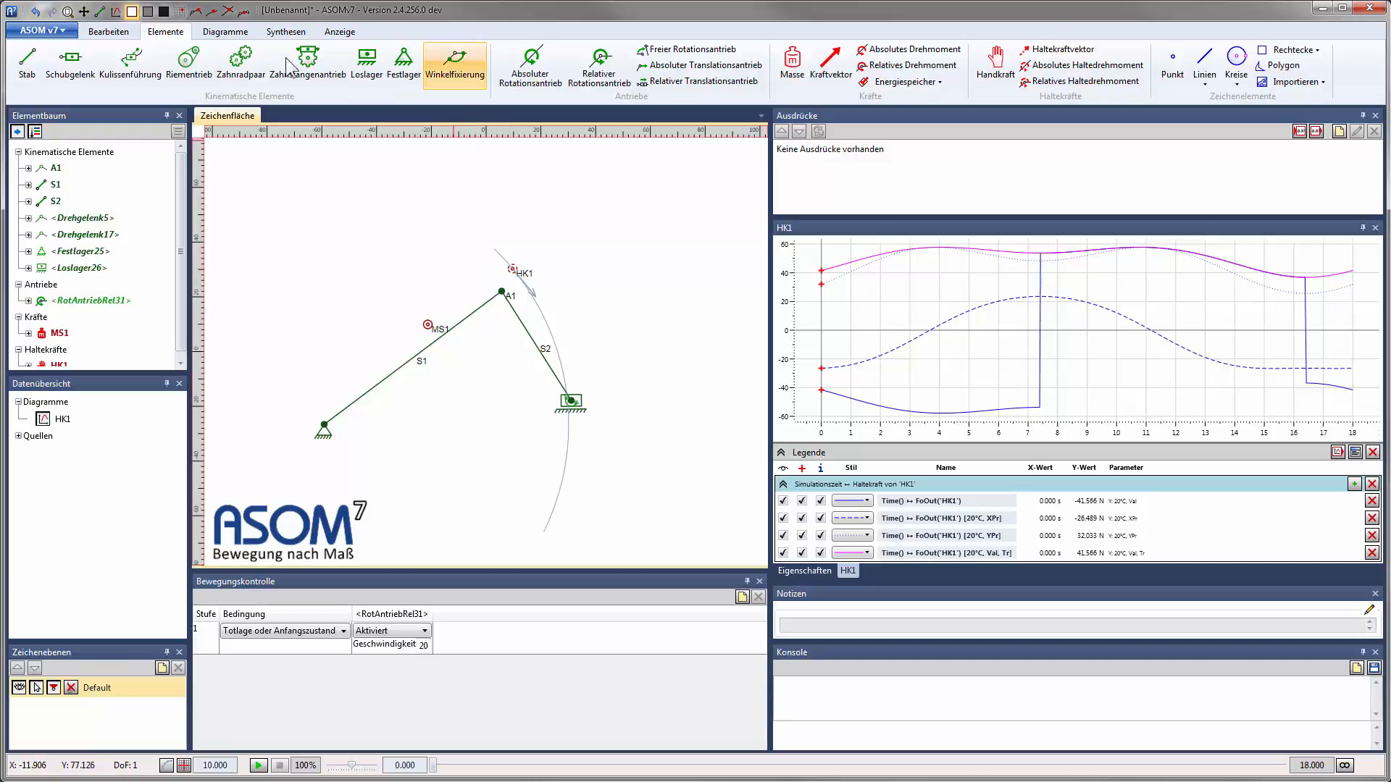
Start a new diagram graph of the vector between two points, from HK1 to the slider joint <Drehgelenk17>
{"action": "left_click", "coordinate": [235, 37]}
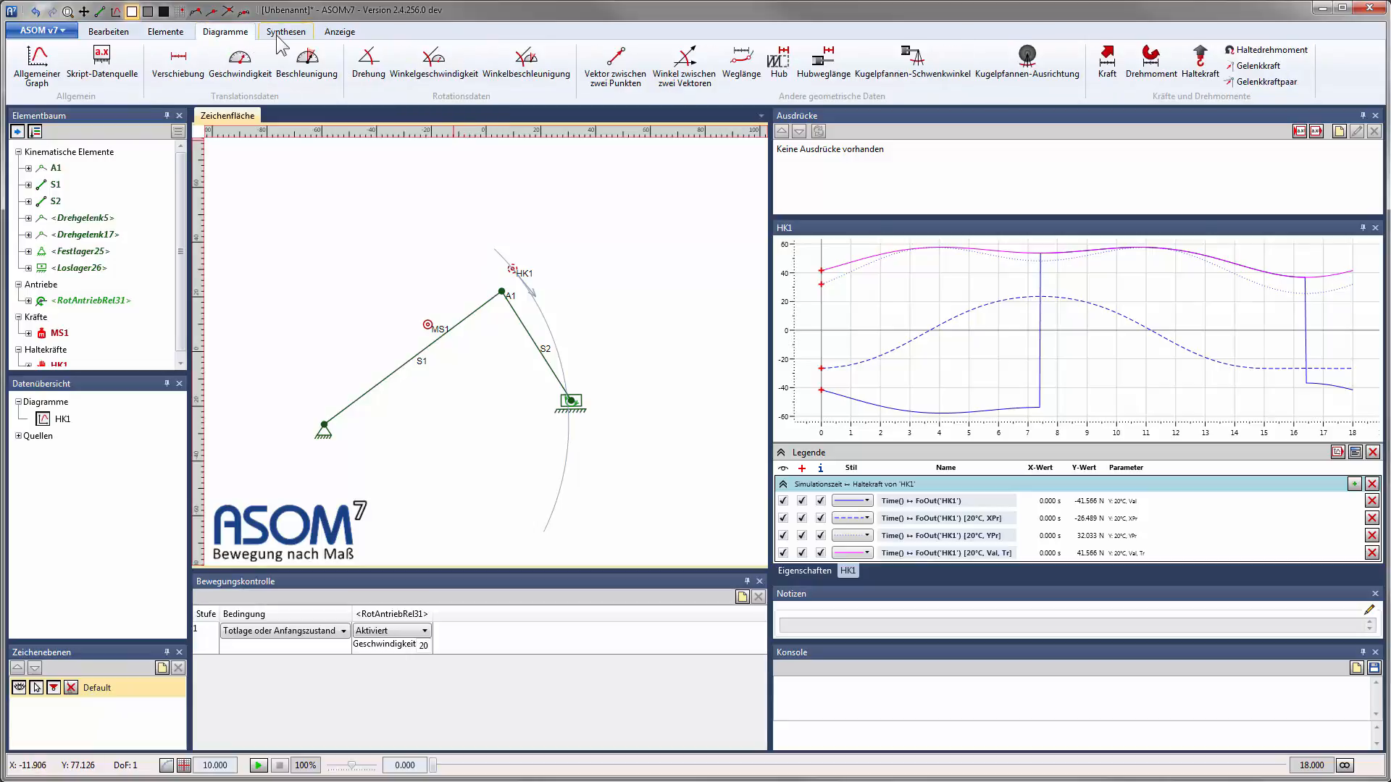
{"action": "left_click", "coordinate": [625, 68]}
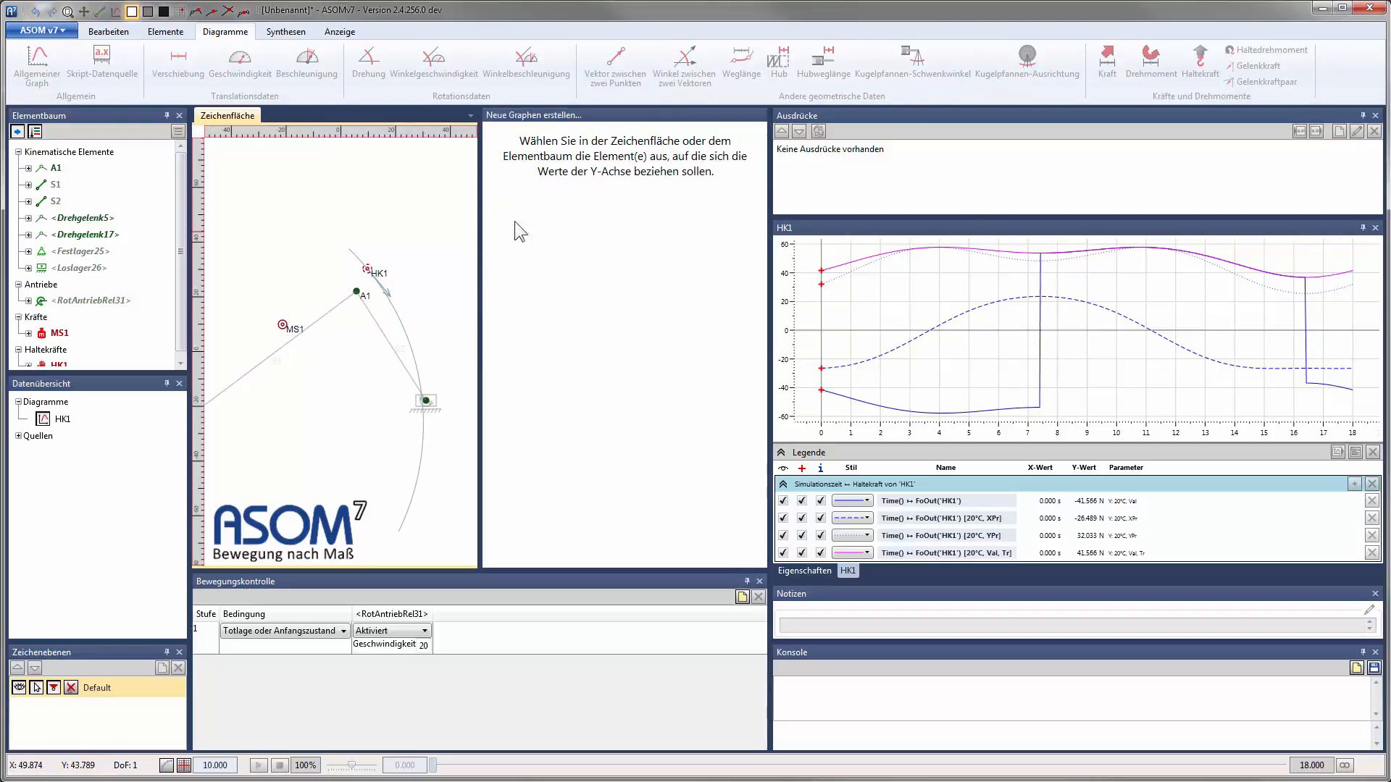
{"action": "left_click_drag", "start_coordinate": [482, 257], "coordinate": [506, 262]}
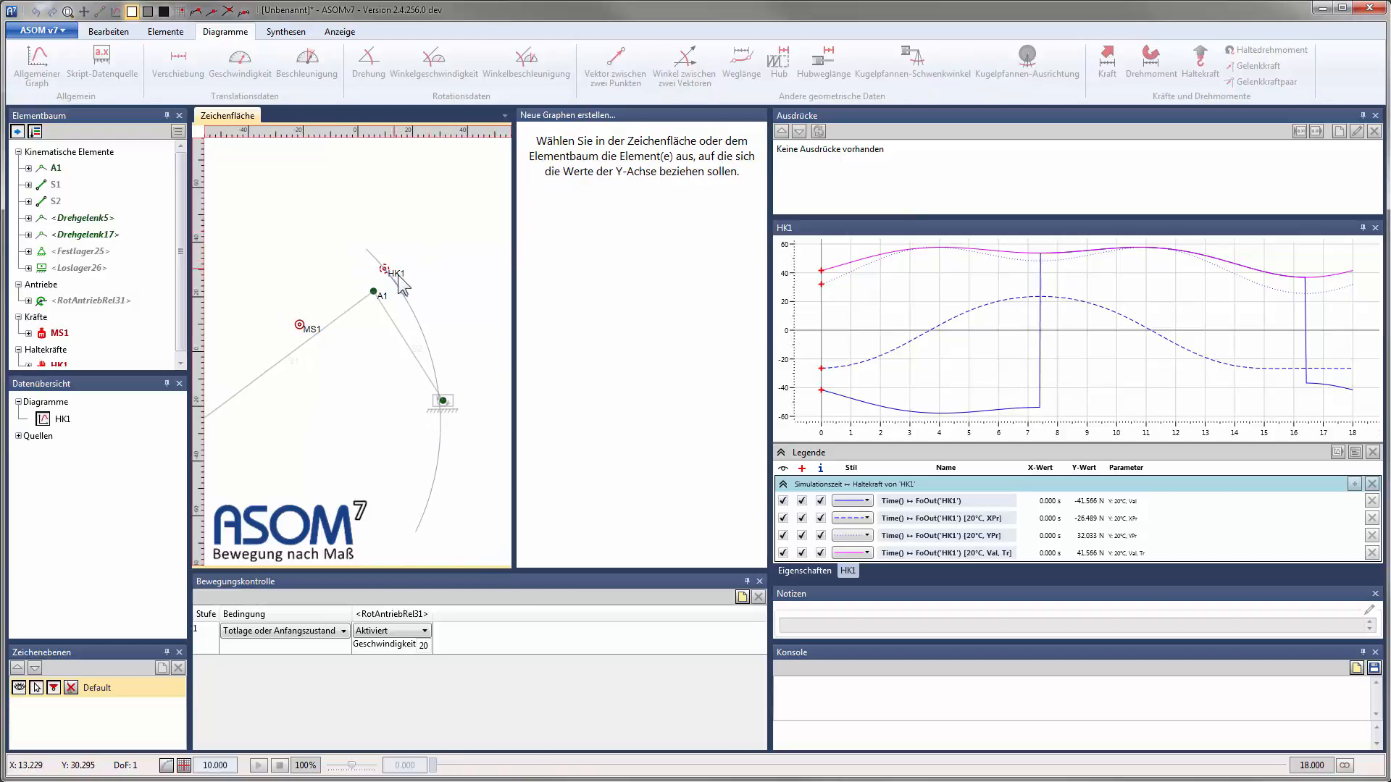
{"action": "left_click", "coordinate": [443, 401]}
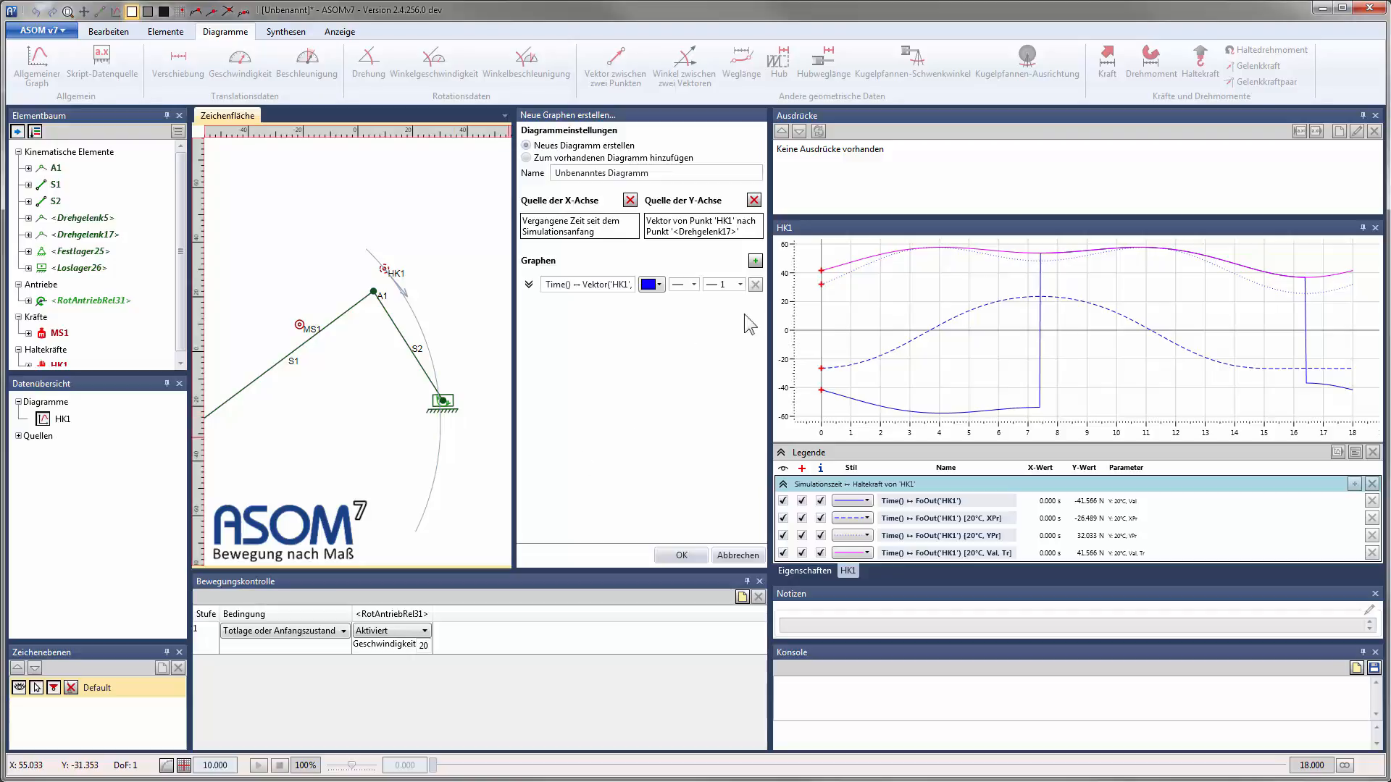
Colour the new vector graph orange and set its line width to 2
{"action": "left_click", "coordinate": [660, 285]}
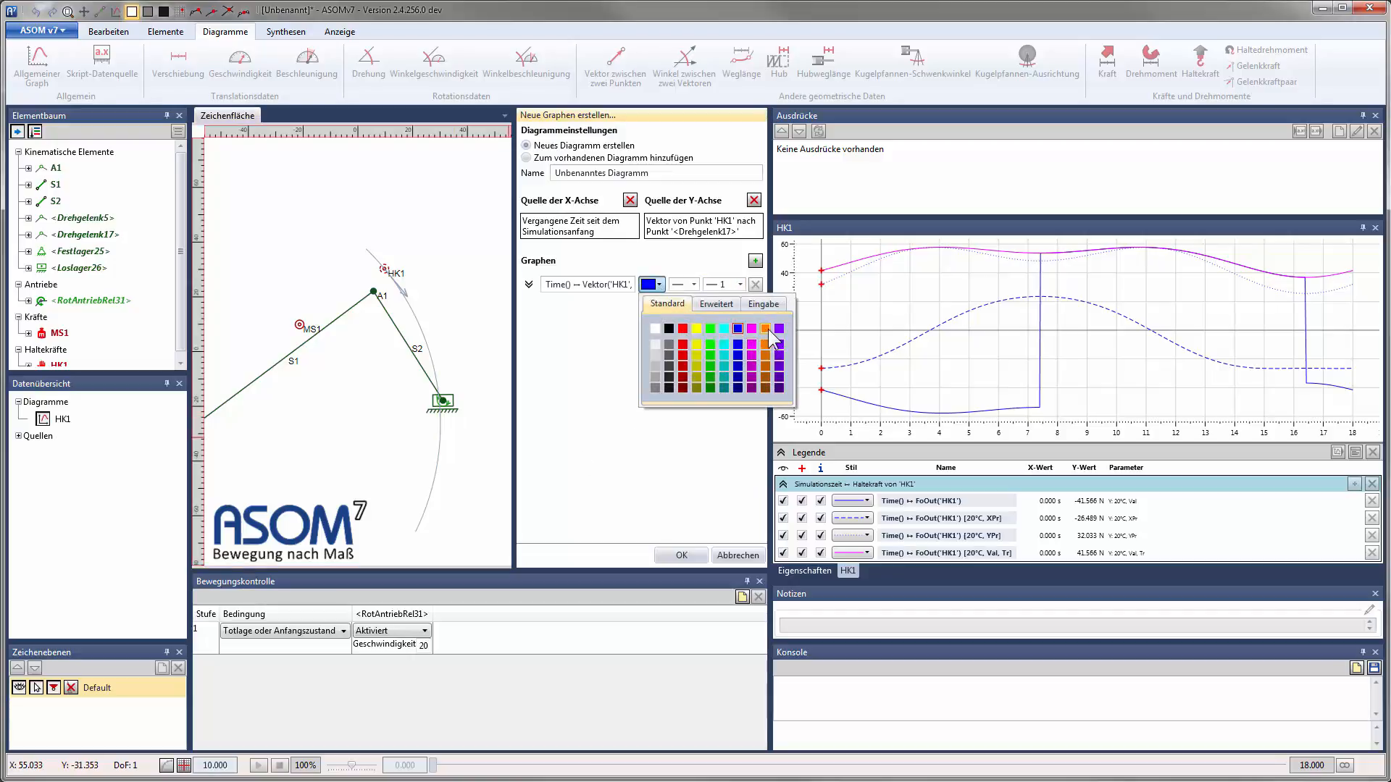
{"action": "left_click", "coordinate": [717, 287]}
{"action": "left_click", "coordinate": [723, 317]}
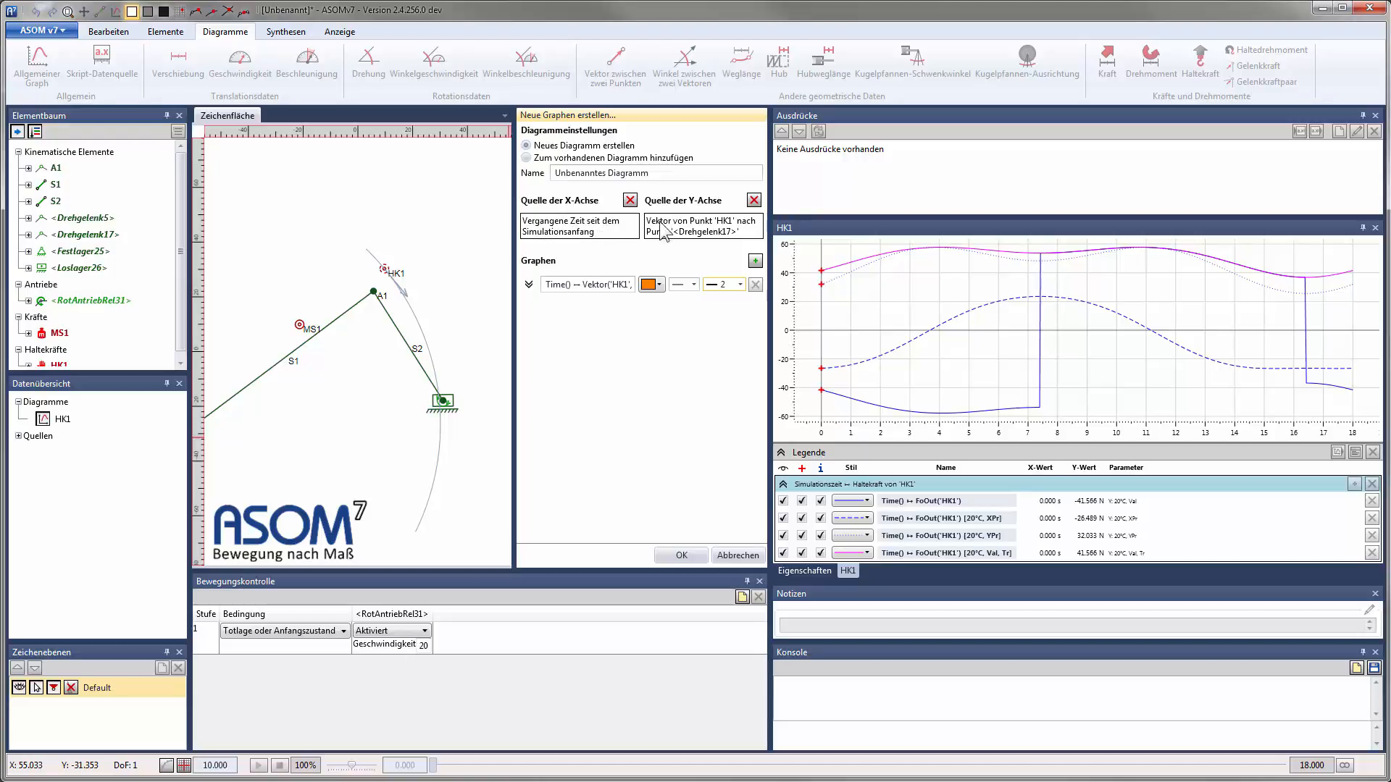
Widen the graph settings and replace the X-axis source with the rotation of element S1
{"action": "left_click_drag", "start_coordinate": [774, 208], "coordinate": [980, 209]}
{"action": "left_click", "coordinate": [794, 201]}
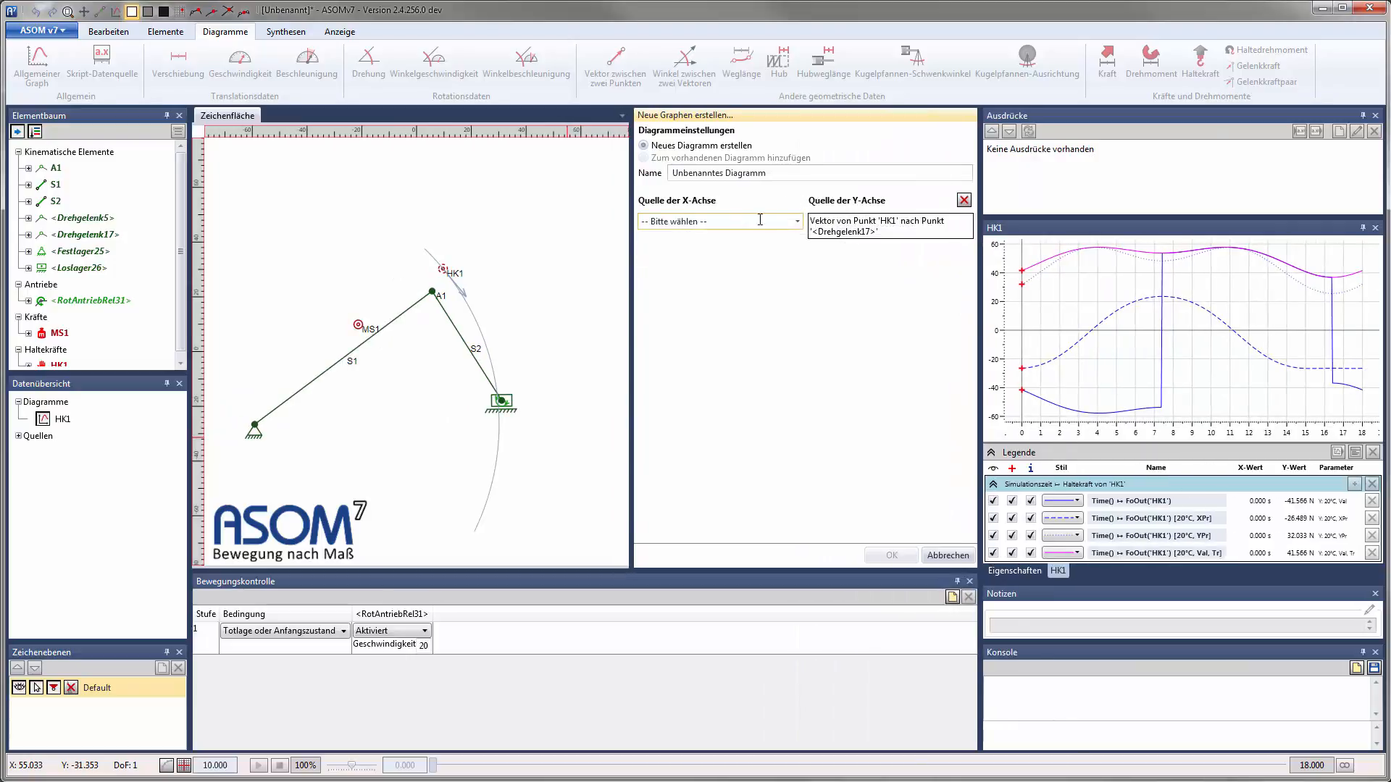
{"action": "left_click", "coordinate": [798, 222]}
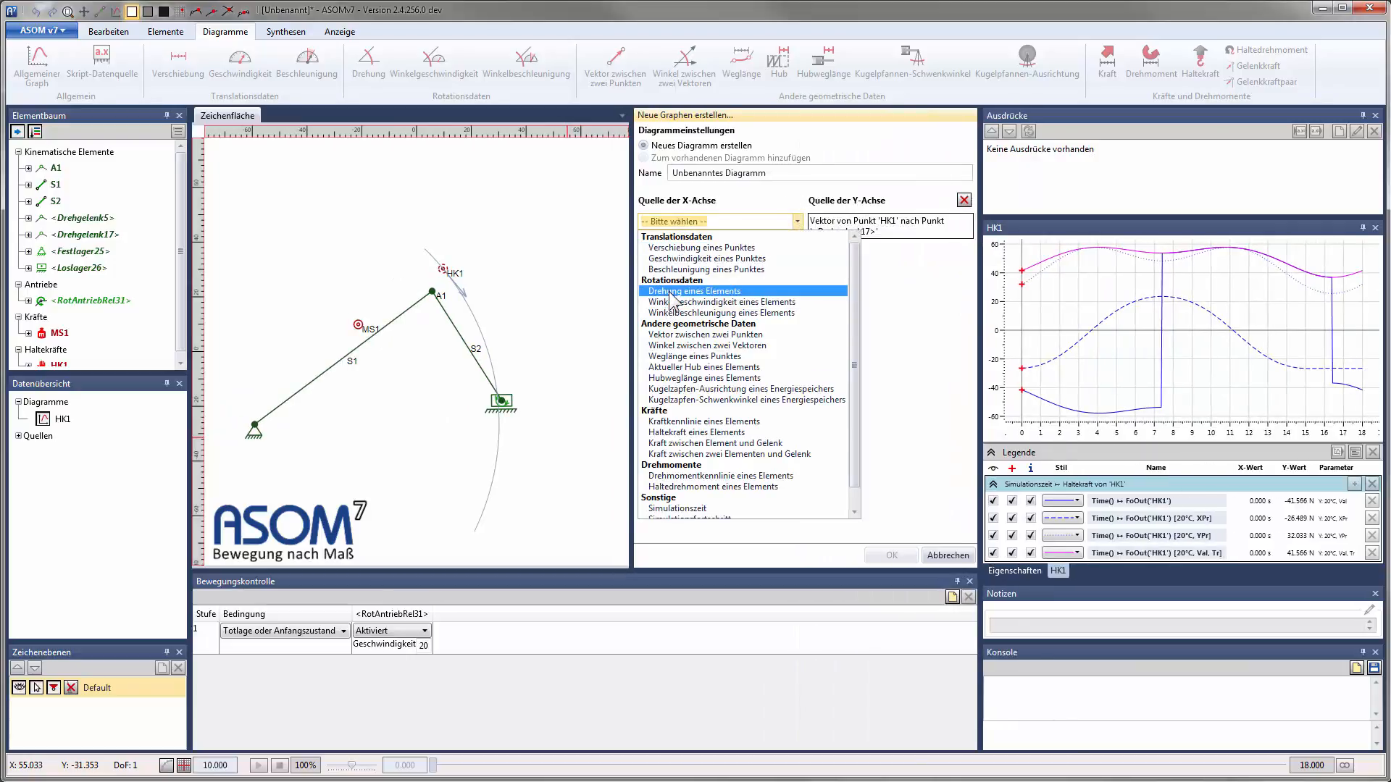
{"action": "left_click", "coordinate": [672, 292]}
{"action": "left_click", "coordinate": [395, 318]}
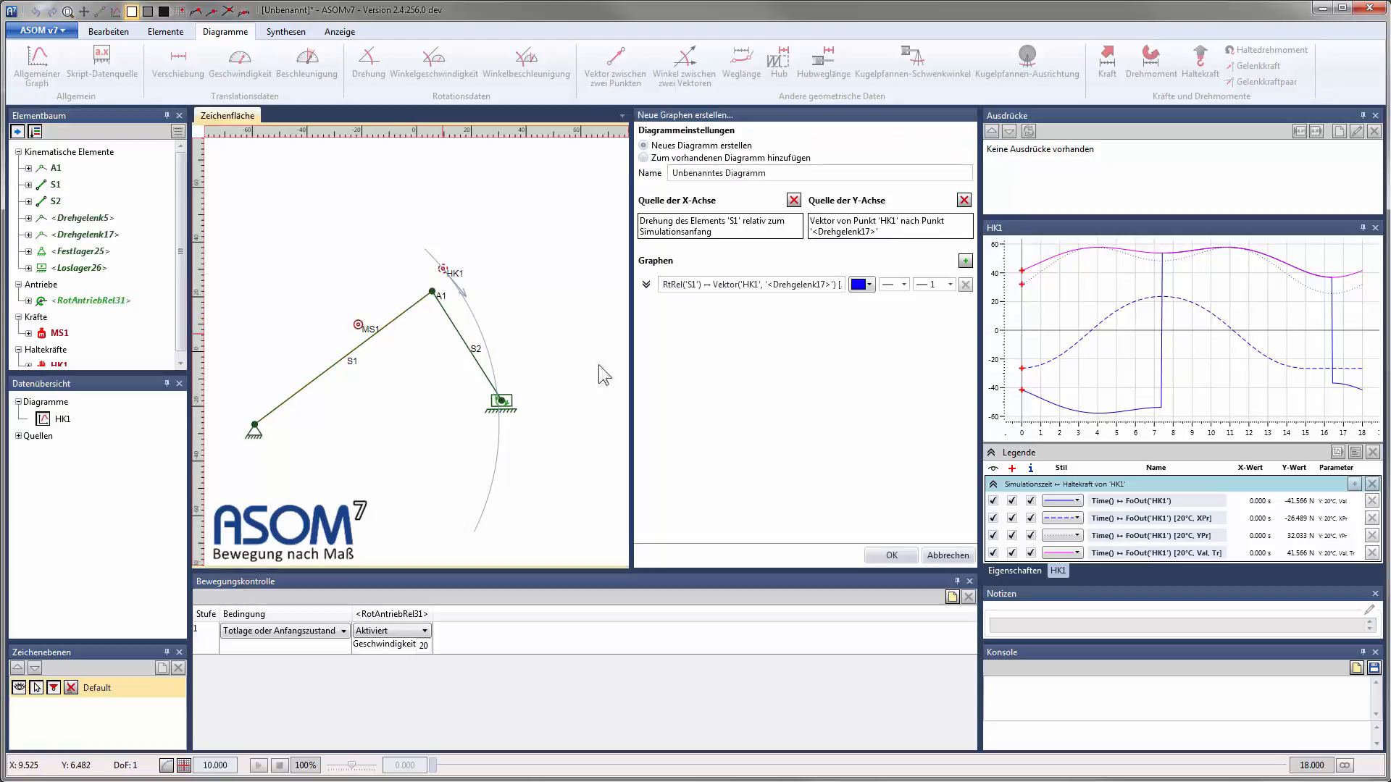
Colour the rotation-based vector graph orange and create its new diagram
{"action": "left_click", "coordinate": [868, 284]}
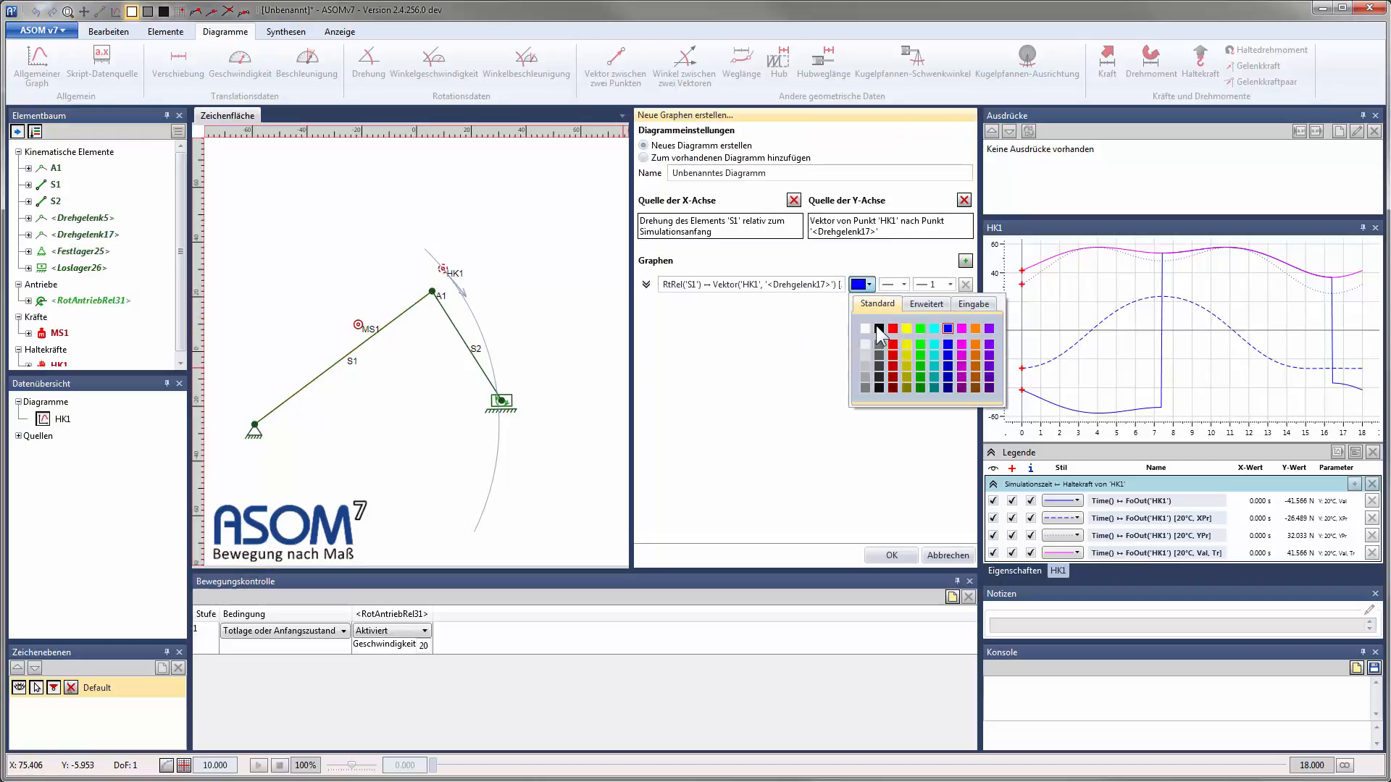
{"action": "left_click", "coordinate": [974, 329]}
{"action": "left_click", "coordinate": [794, 386]}
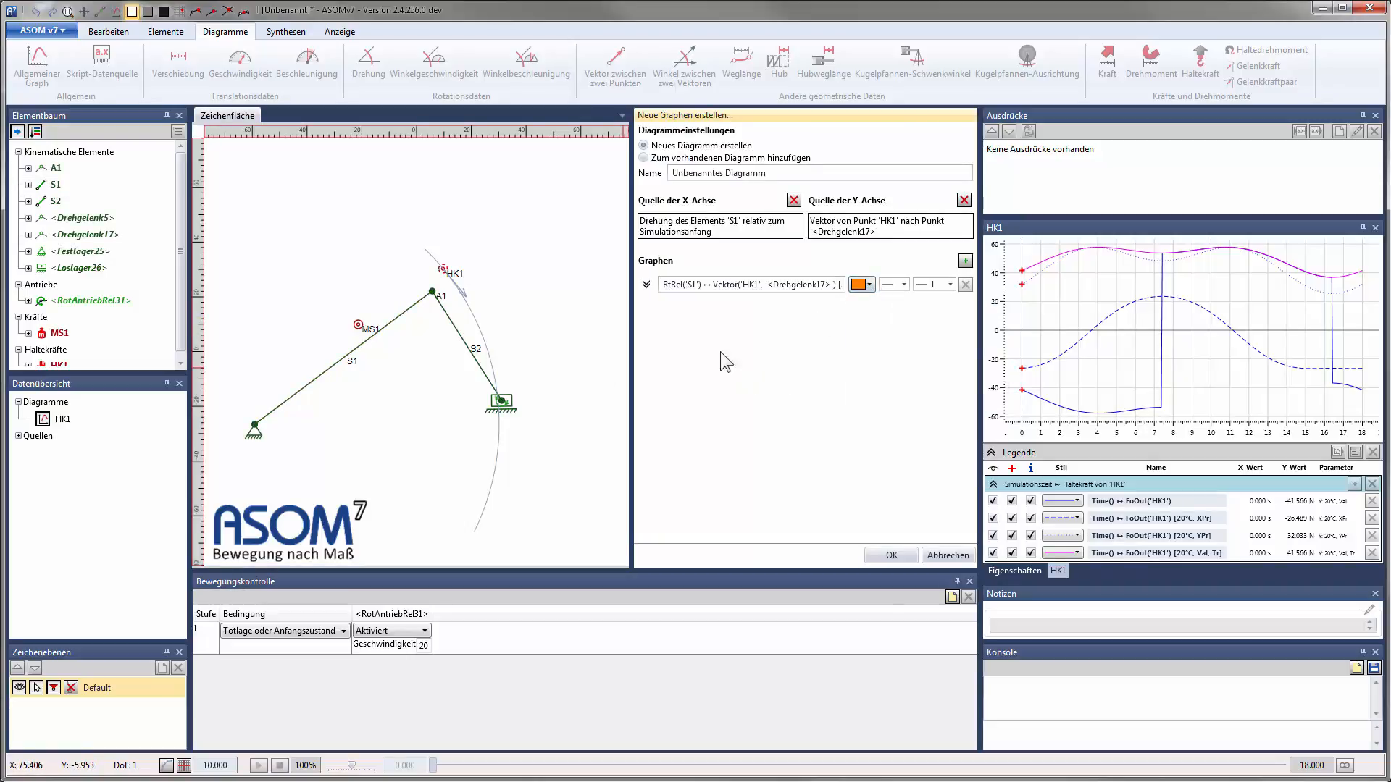
{"action": "left_click", "coordinate": [647, 284]}
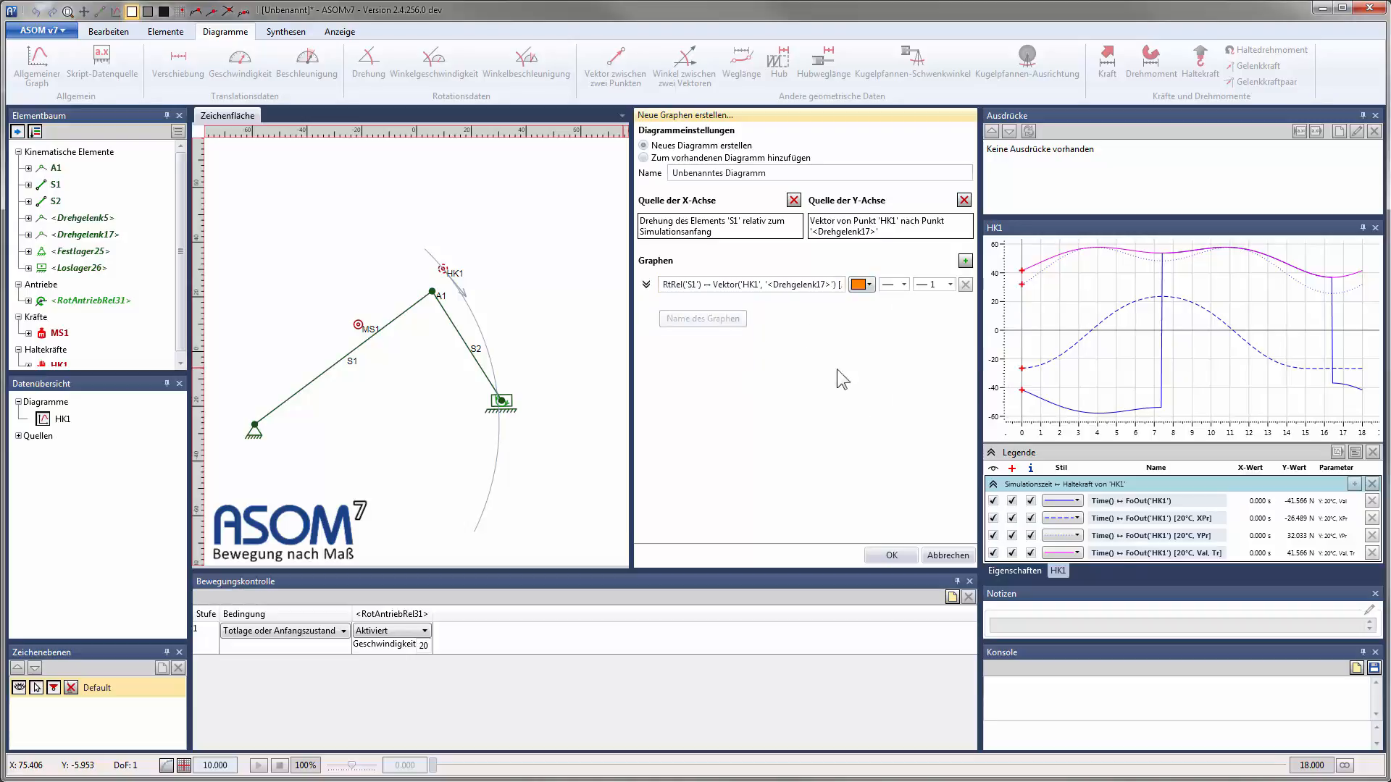
{"action": "left_click", "coordinate": [891, 555]}
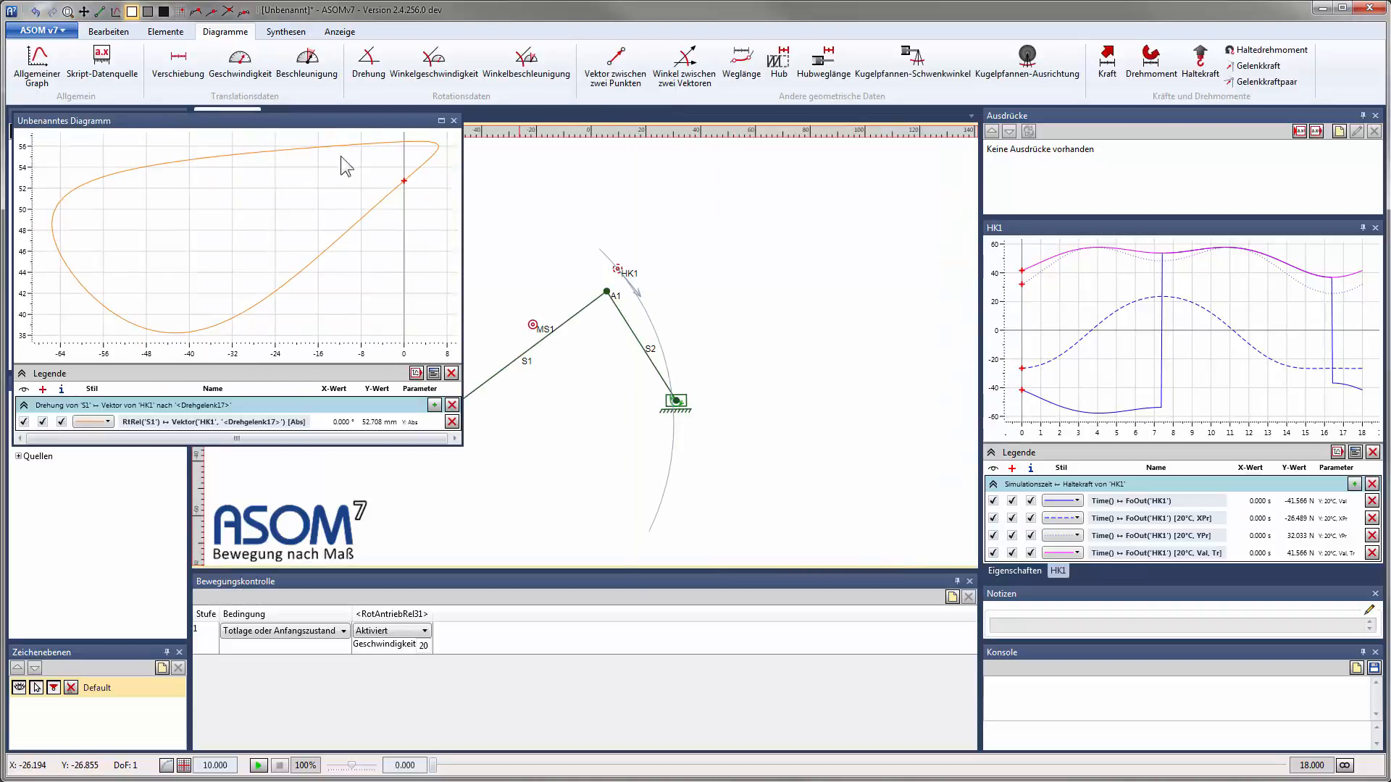
Dock the new diagram below the HK1 diagram, collapse both legends and widen the diagram area
{"action": "left_click_drag", "start_coordinate": [345, 119], "coordinate": [1182, 426]}
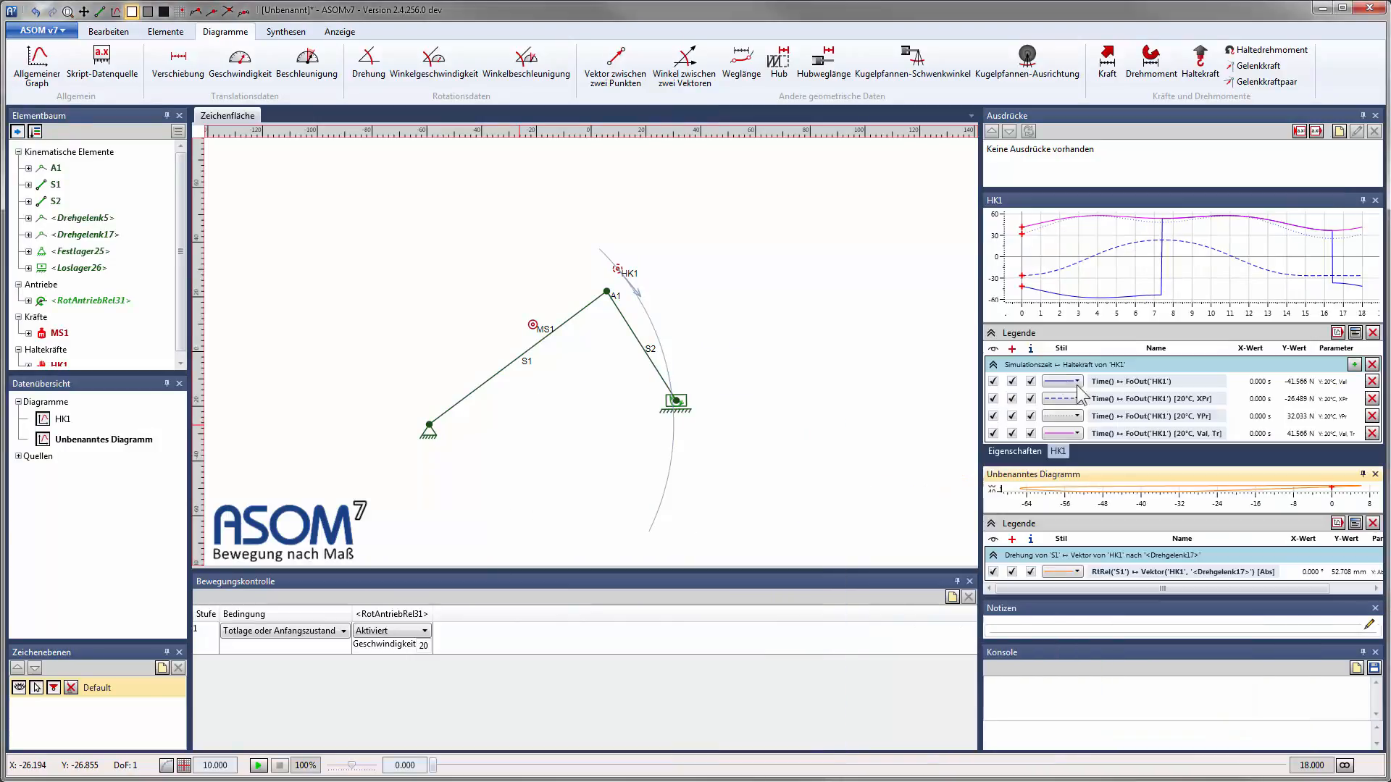
{"action": "left_click", "coordinate": [991, 333]}
{"action": "left_click", "coordinate": [991, 523]}
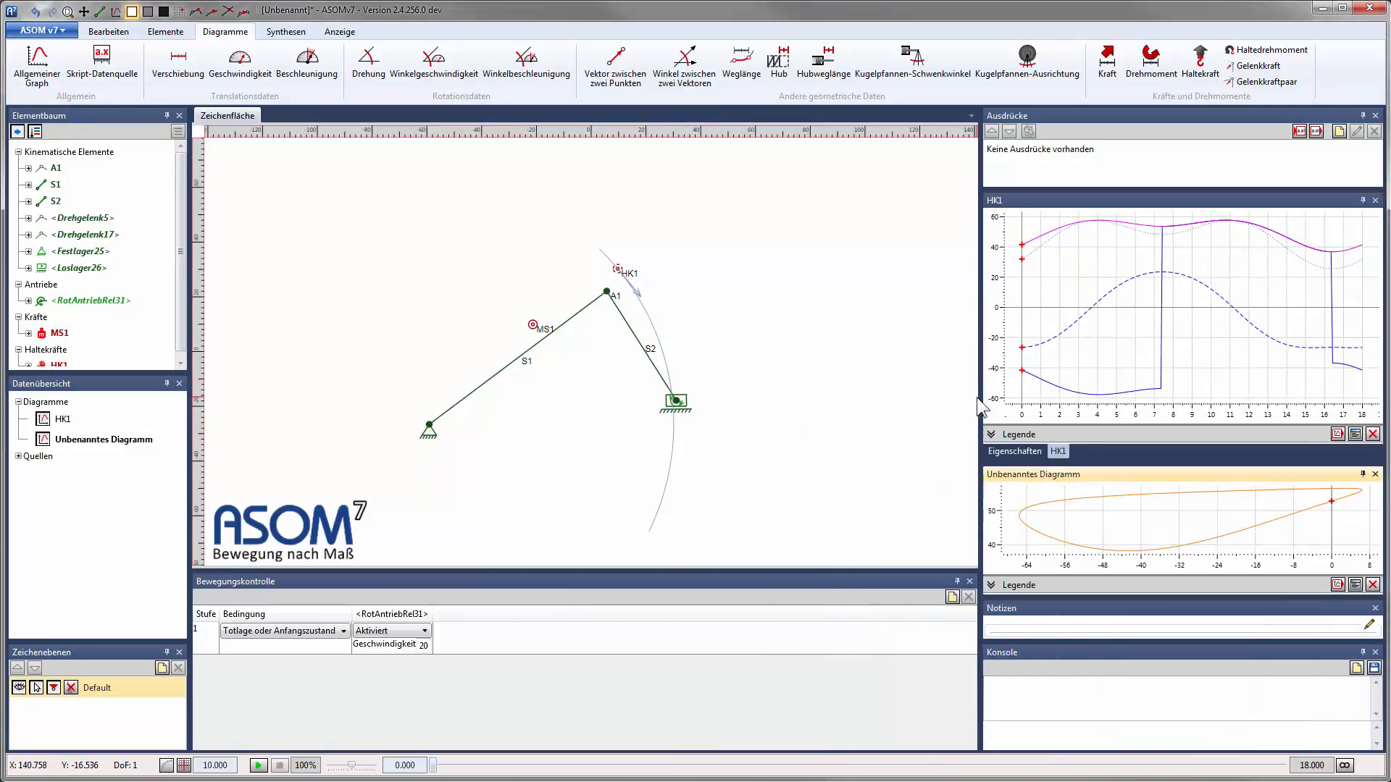
{"action": "left_click_drag", "start_coordinate": [980, 408], "coordinate": [776, 406]}
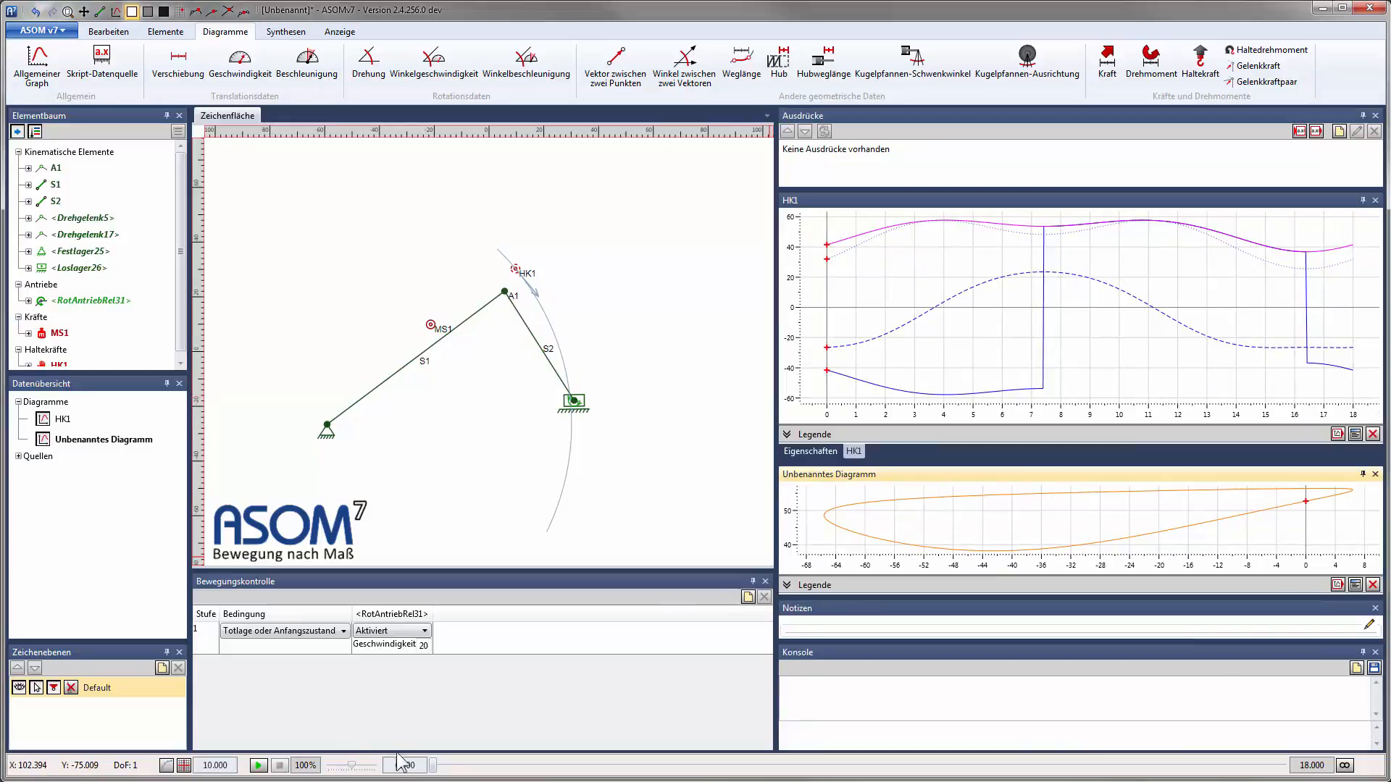
Scrub through the simulation and return to the start, and move joint A1 slightly up and to the left
{"action": "left_click_drag", "start_coordinate": [435, 768], "coordinate": [339, 718]}
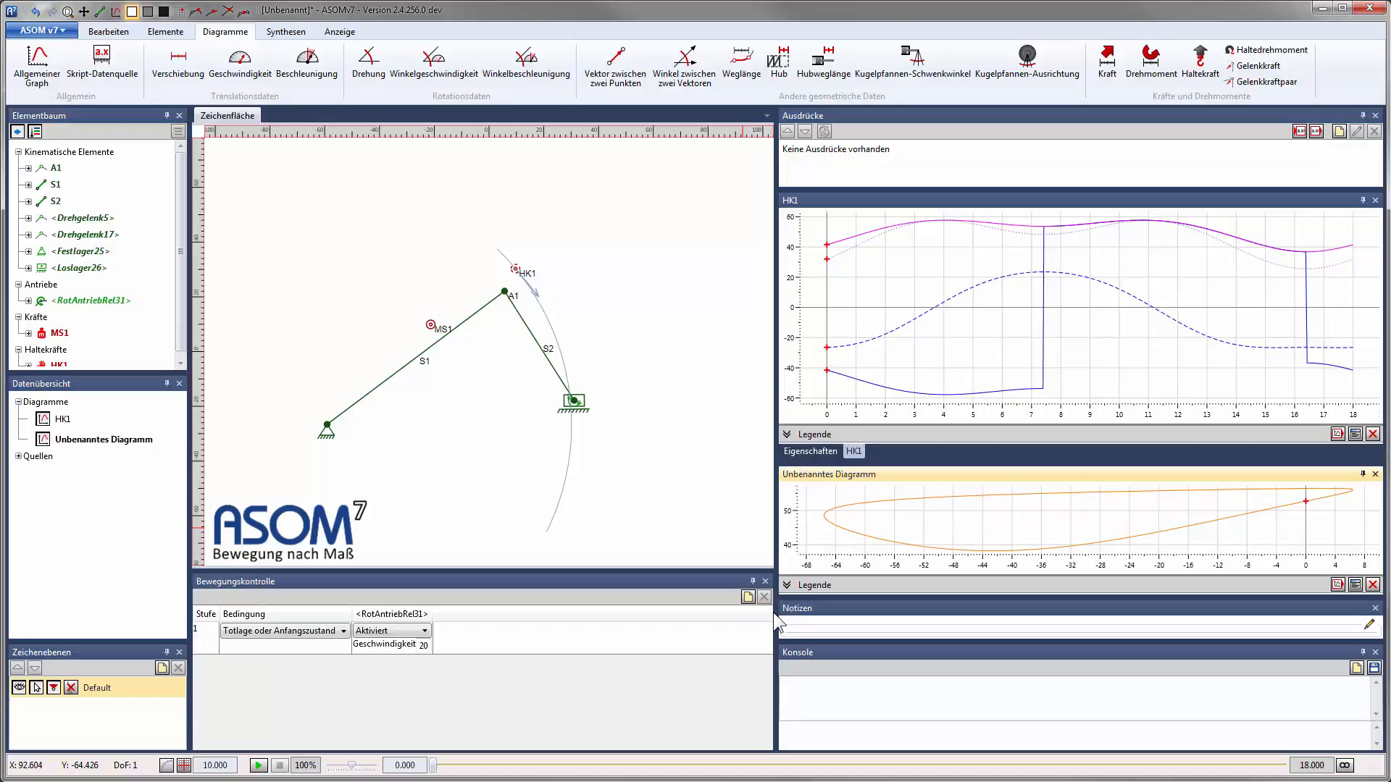
{"action": "left_click", "coordinate": [84, 11]}
{"action": "mouse_move", "coordinate": [505, 295]}
{"action": "left_mouse_down"}
{"action": "mouse_move", "coordinate": [481, 332]}
{"action": "mouse_move", "coordinate": [493, 288]}
{"action": "left_mouse_up"}
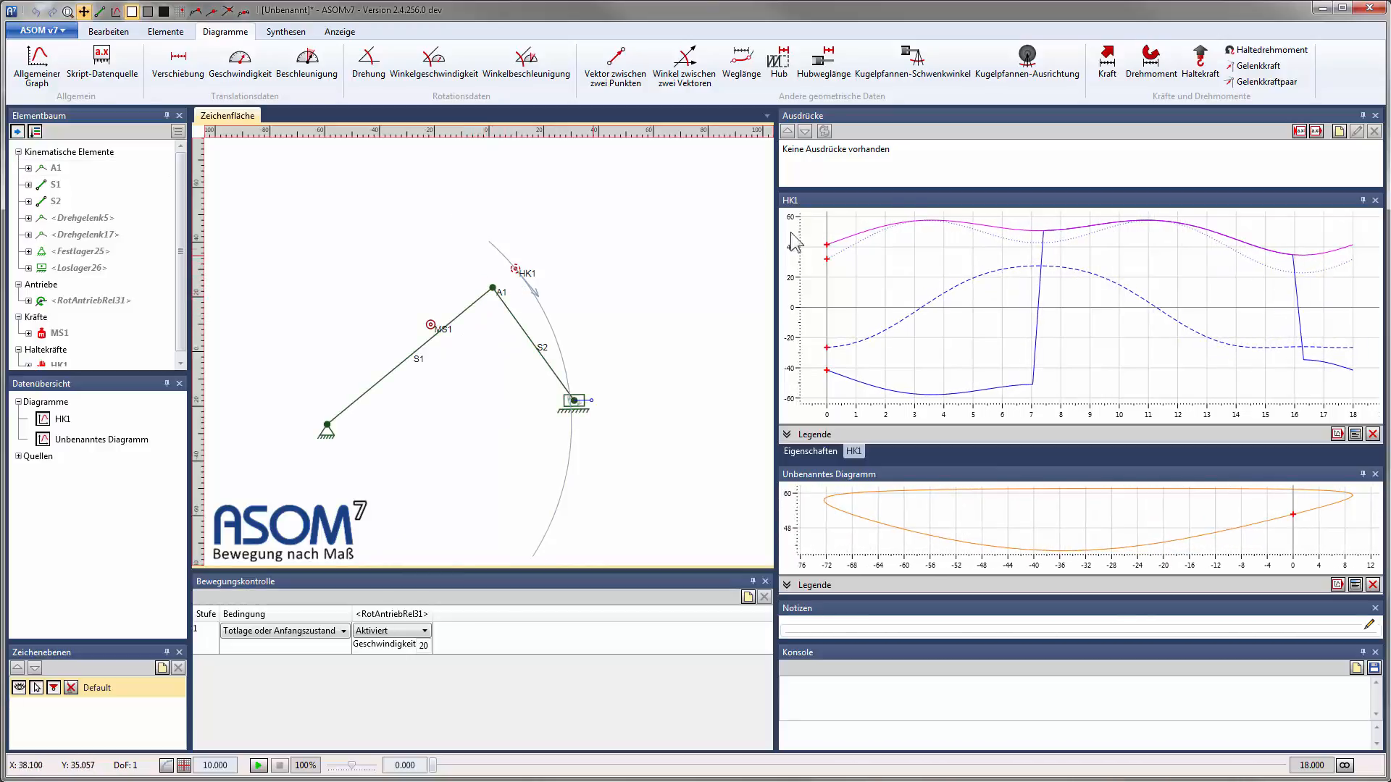